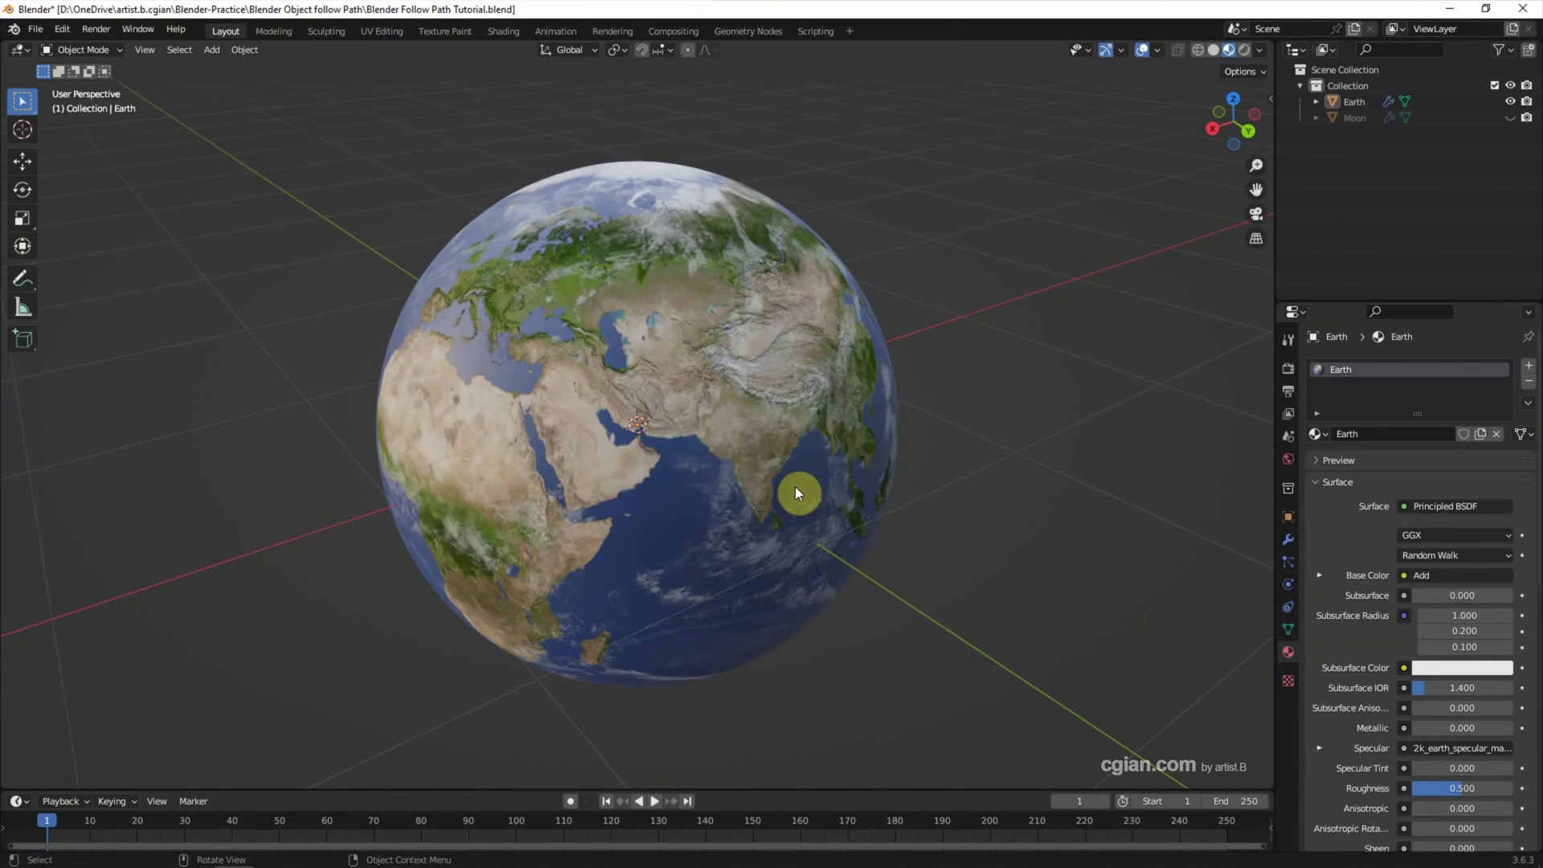
# Step: Hide the Earth object and make the Moon visible in the viewport
pyautogui.click(797, 494)
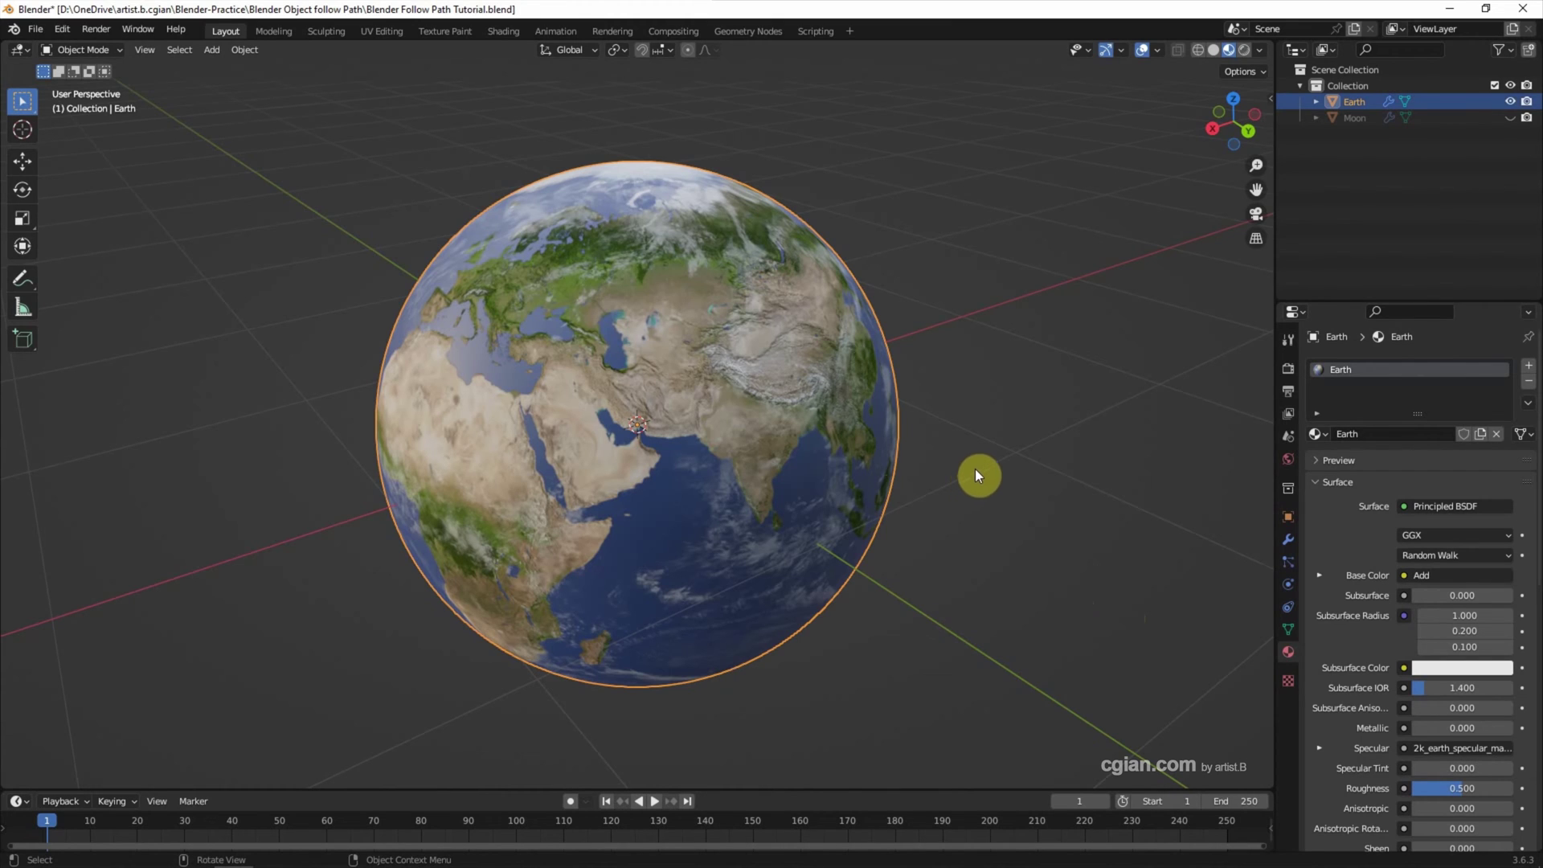
pyautogui.click(1510, 101)
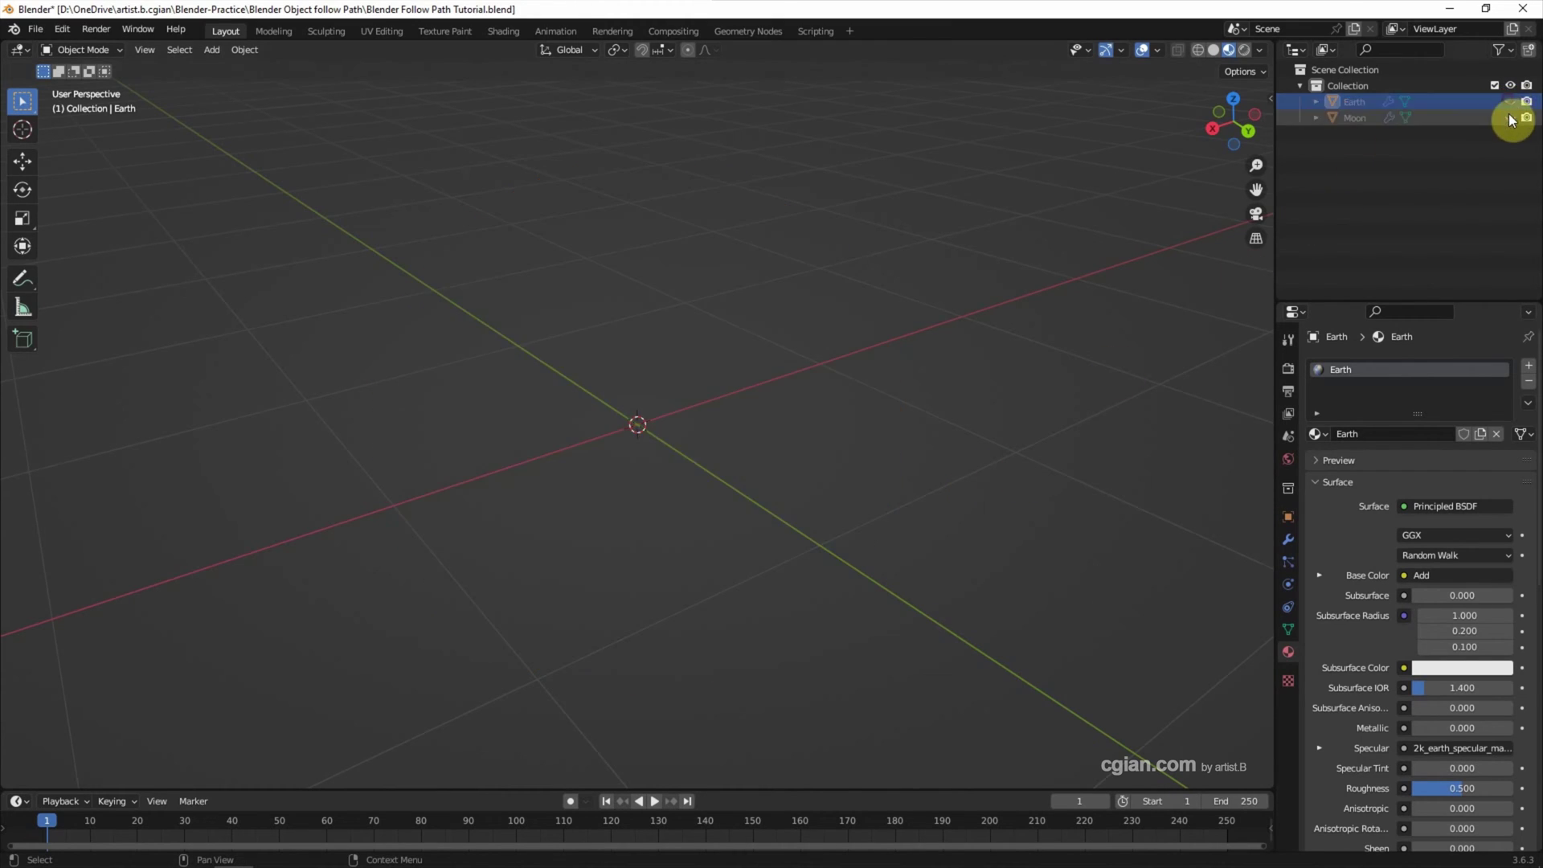
pyautogui.click(1511, 118)
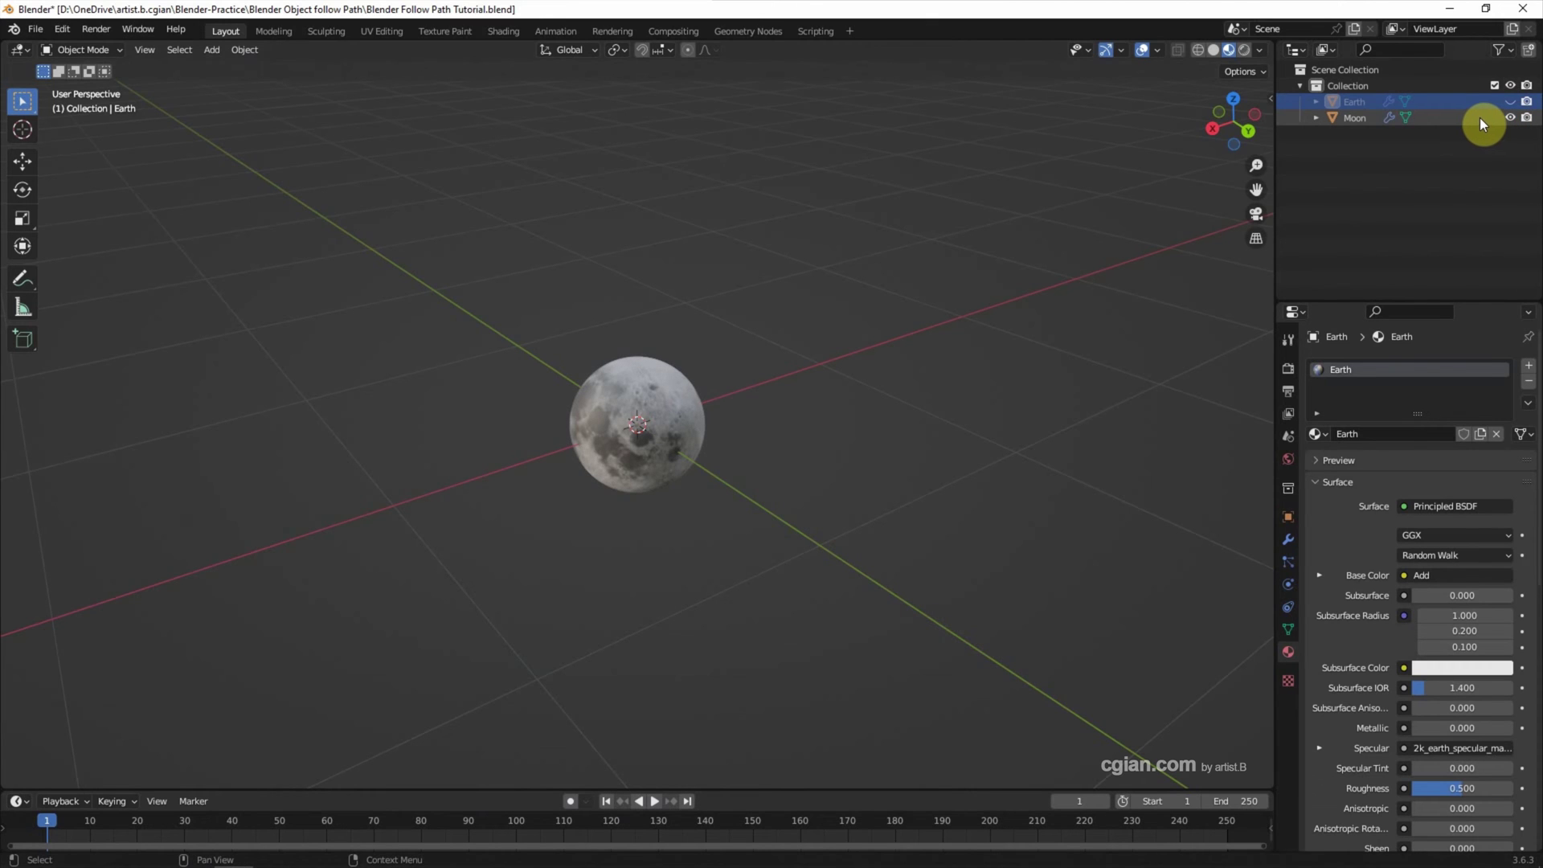
# Step: Look through the Earth and Moon texture downloads on the Solar System Scope page in the browser, and return to Blender
pyautogui.moveTo(64, 865)
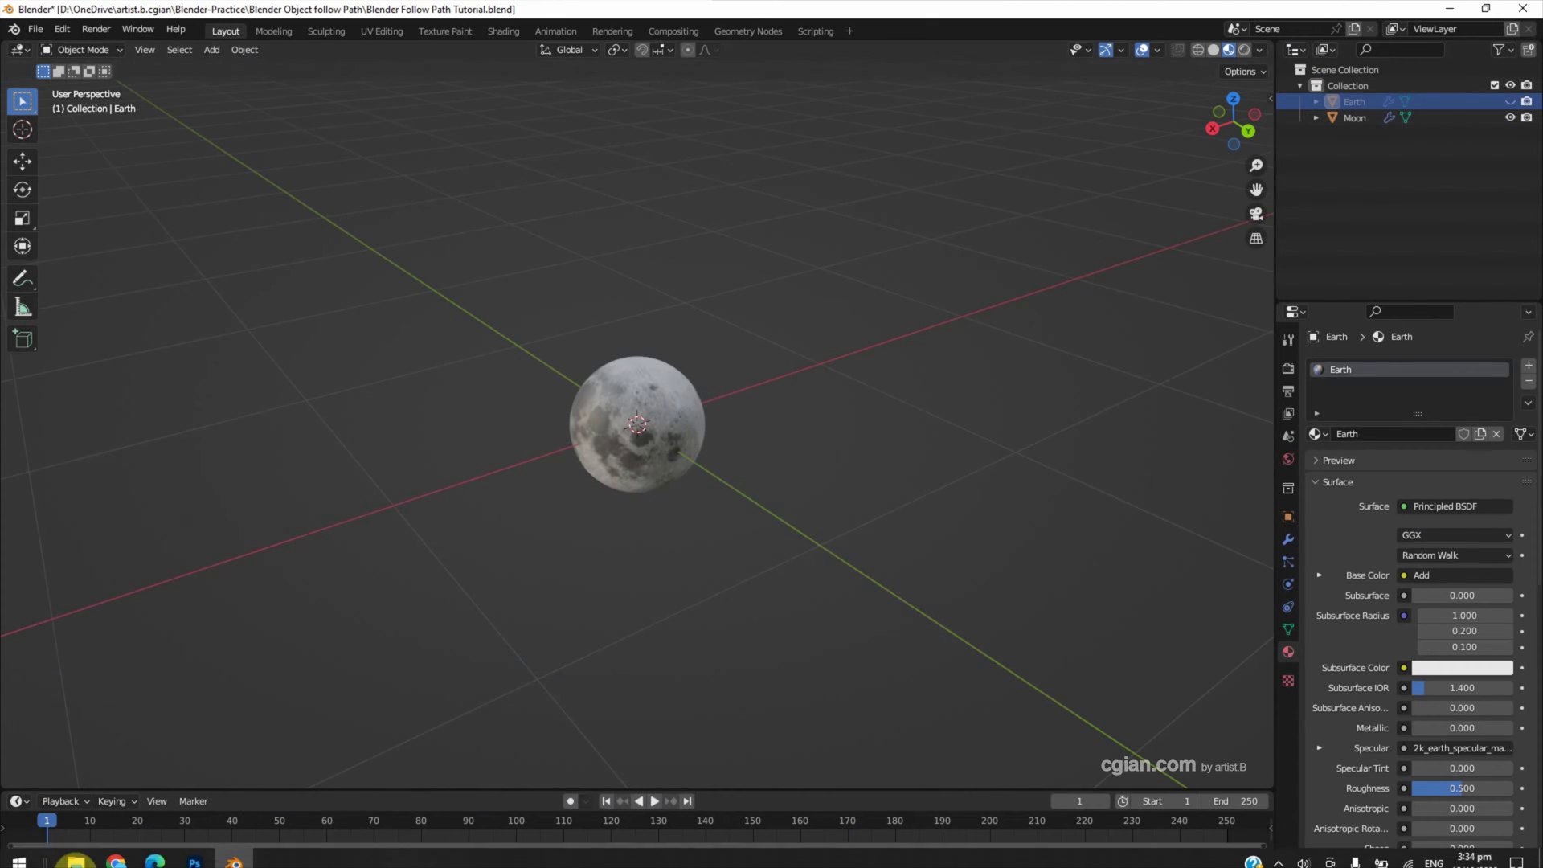
pyautogui.click(117, 852)
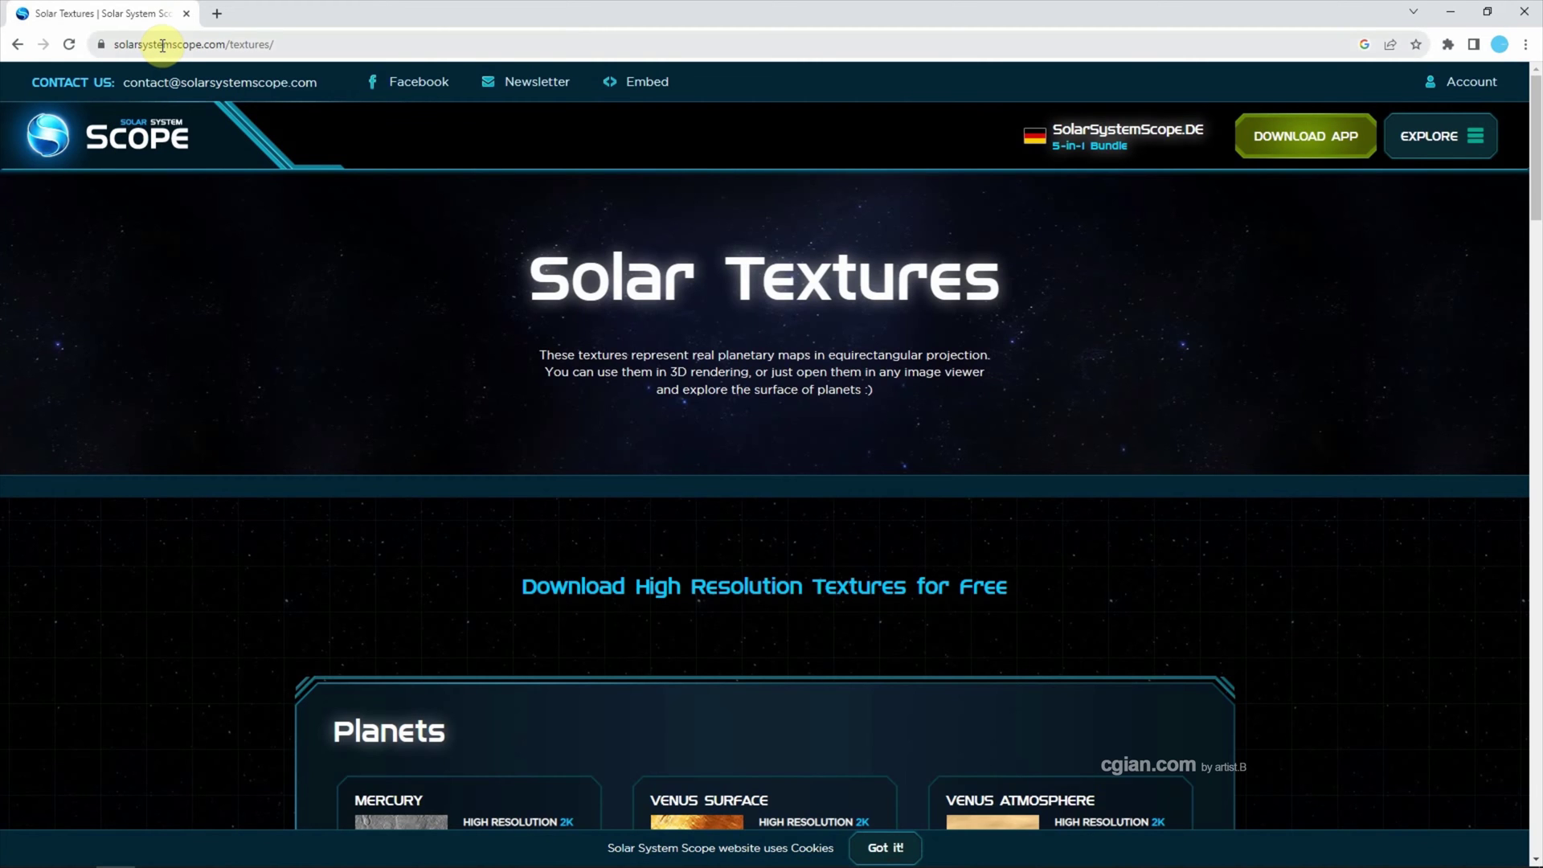
pyautogui.scroll(-15, 210, 402)
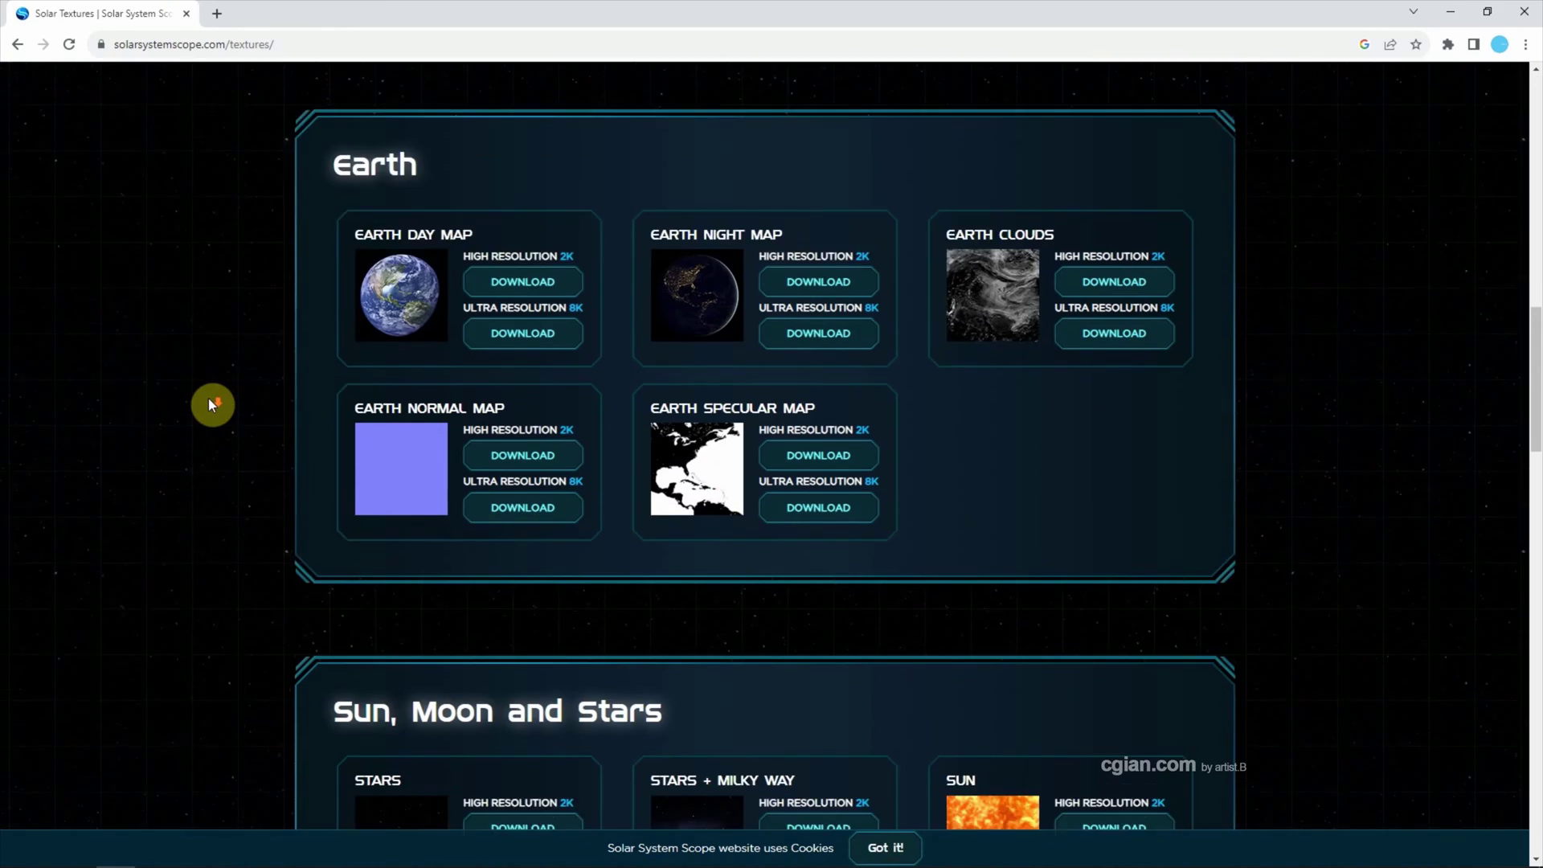
pyautogui.scroll(-6, 210, 398)
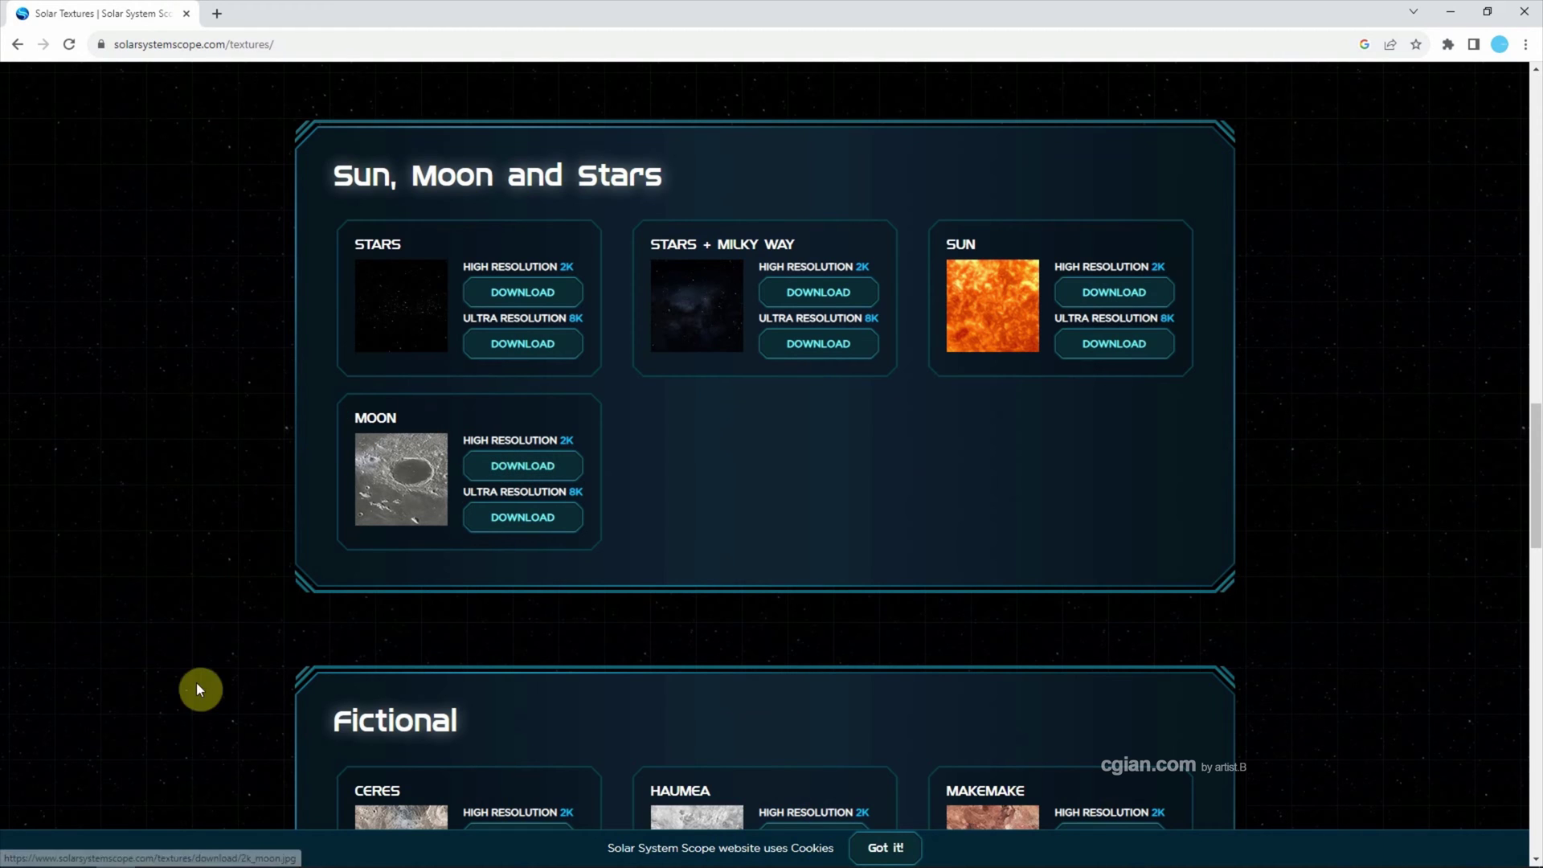
pyautogui.click(242, 857)
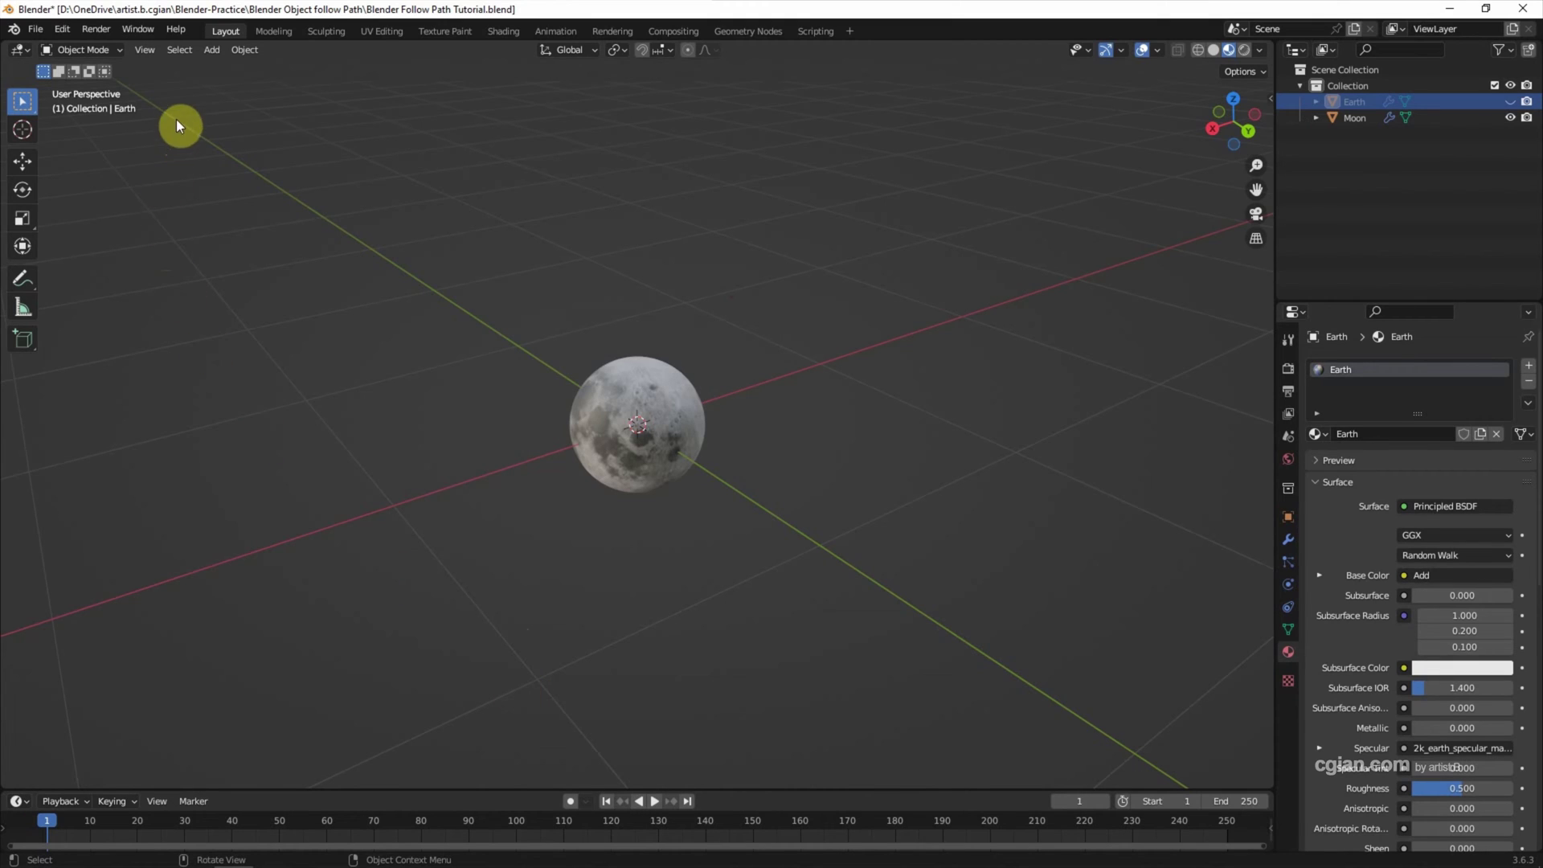
# Step: Add a Bezier circle curve around the Moon with a radius of 3 m
pyautogui.click(209, 52)
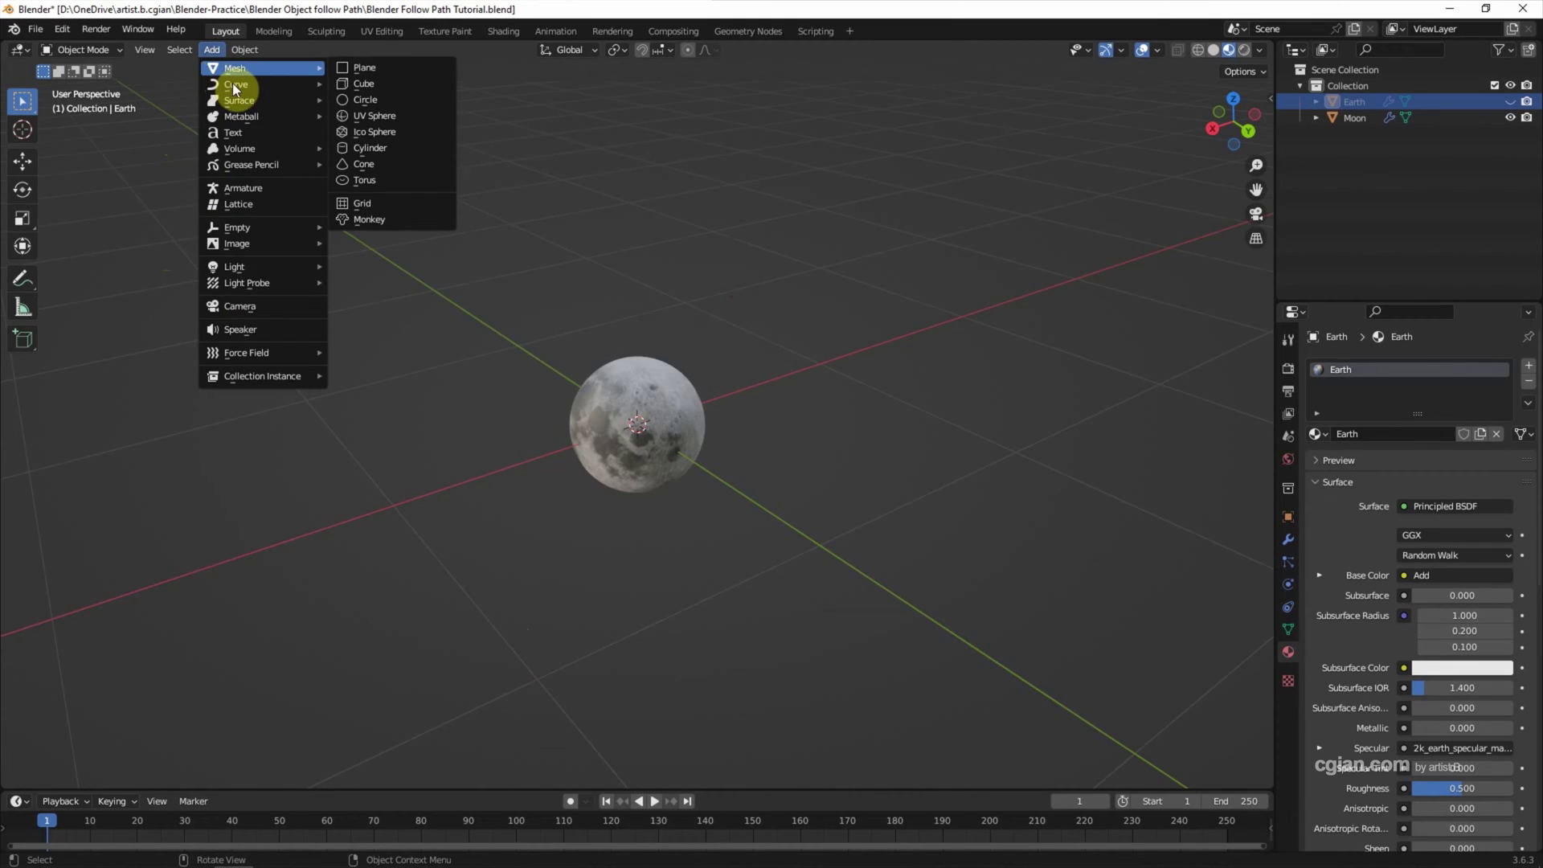
pyautogui.moveTo(241, 83)
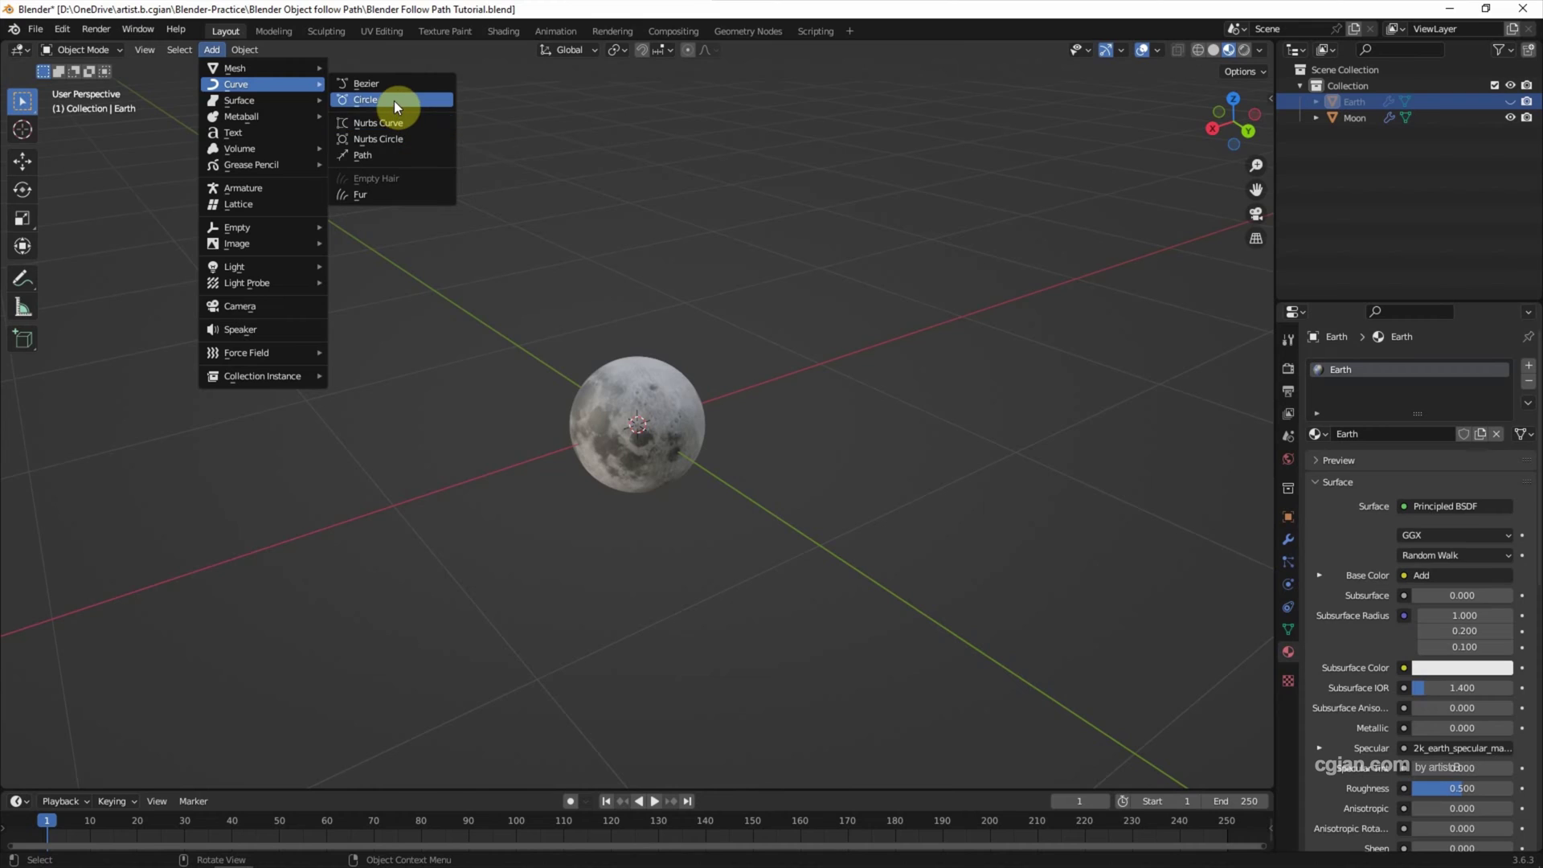
pyautogui.click(394, 99)
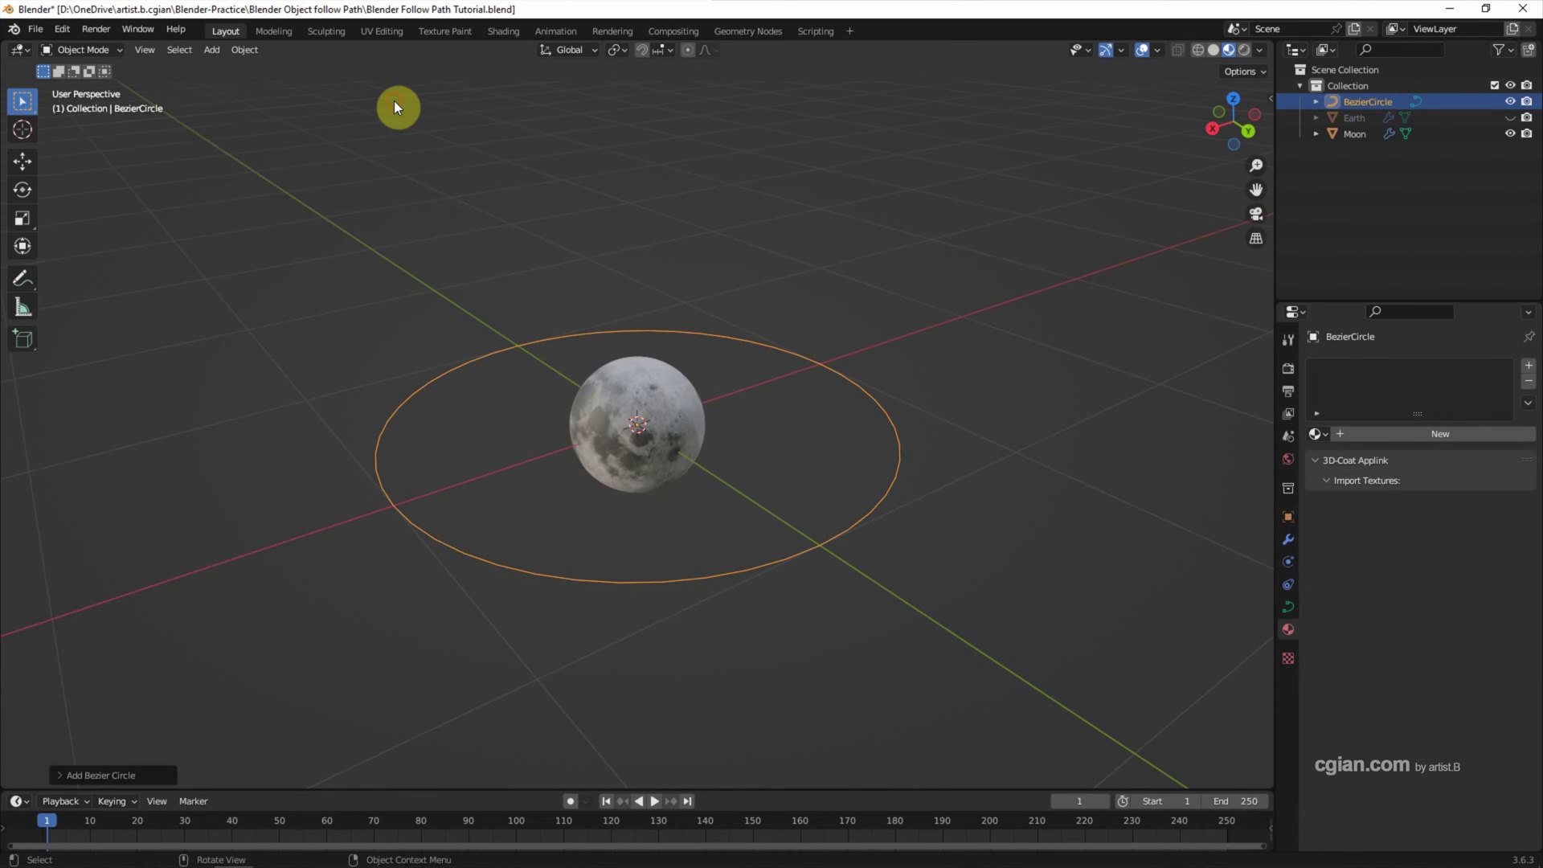
pyautogui.click(69, 775)
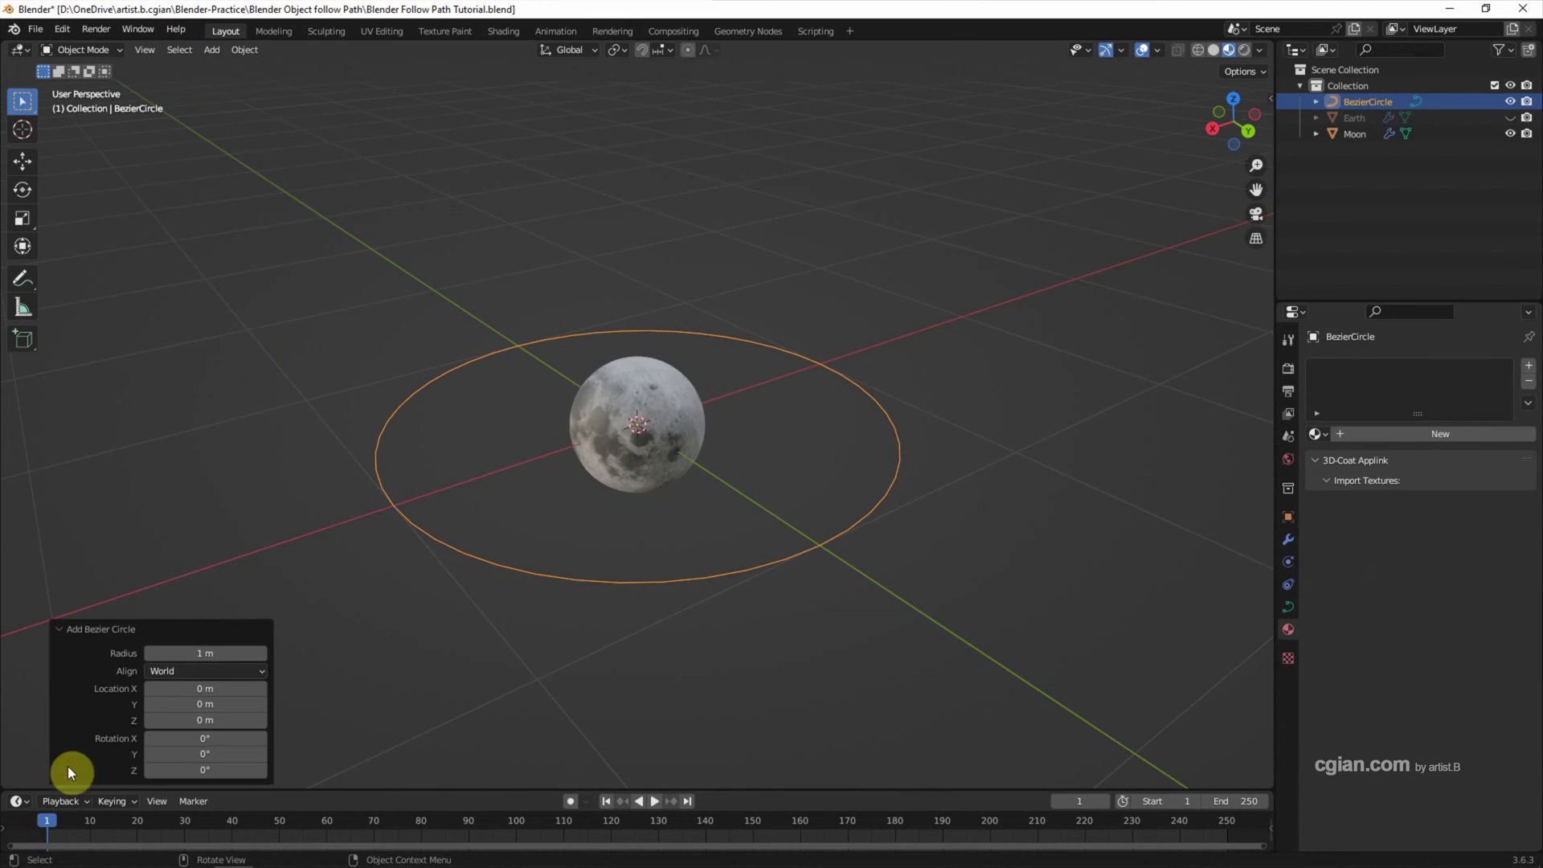
pyautogui.moveTo(165, 653)
pyautogui.mouseDown()
pyautogui.moveTo(609, 444)
pyautogui.moveTo(171, 651)
pyautogui.mouseUp()
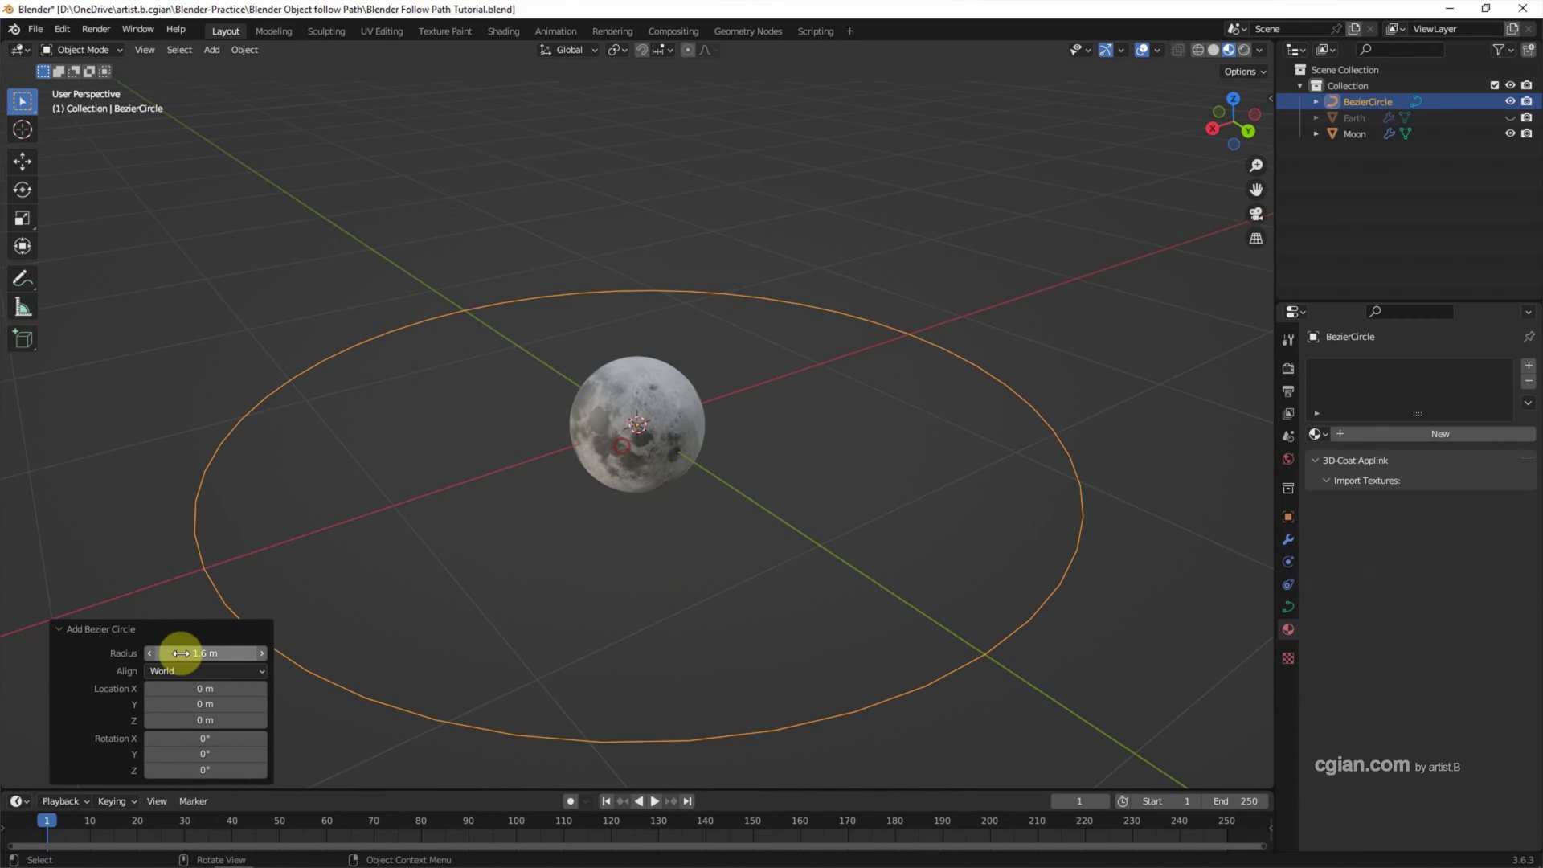
pyautogui.click(179, 653)
pyautogui.write('3')
pyautogui.press('Return')
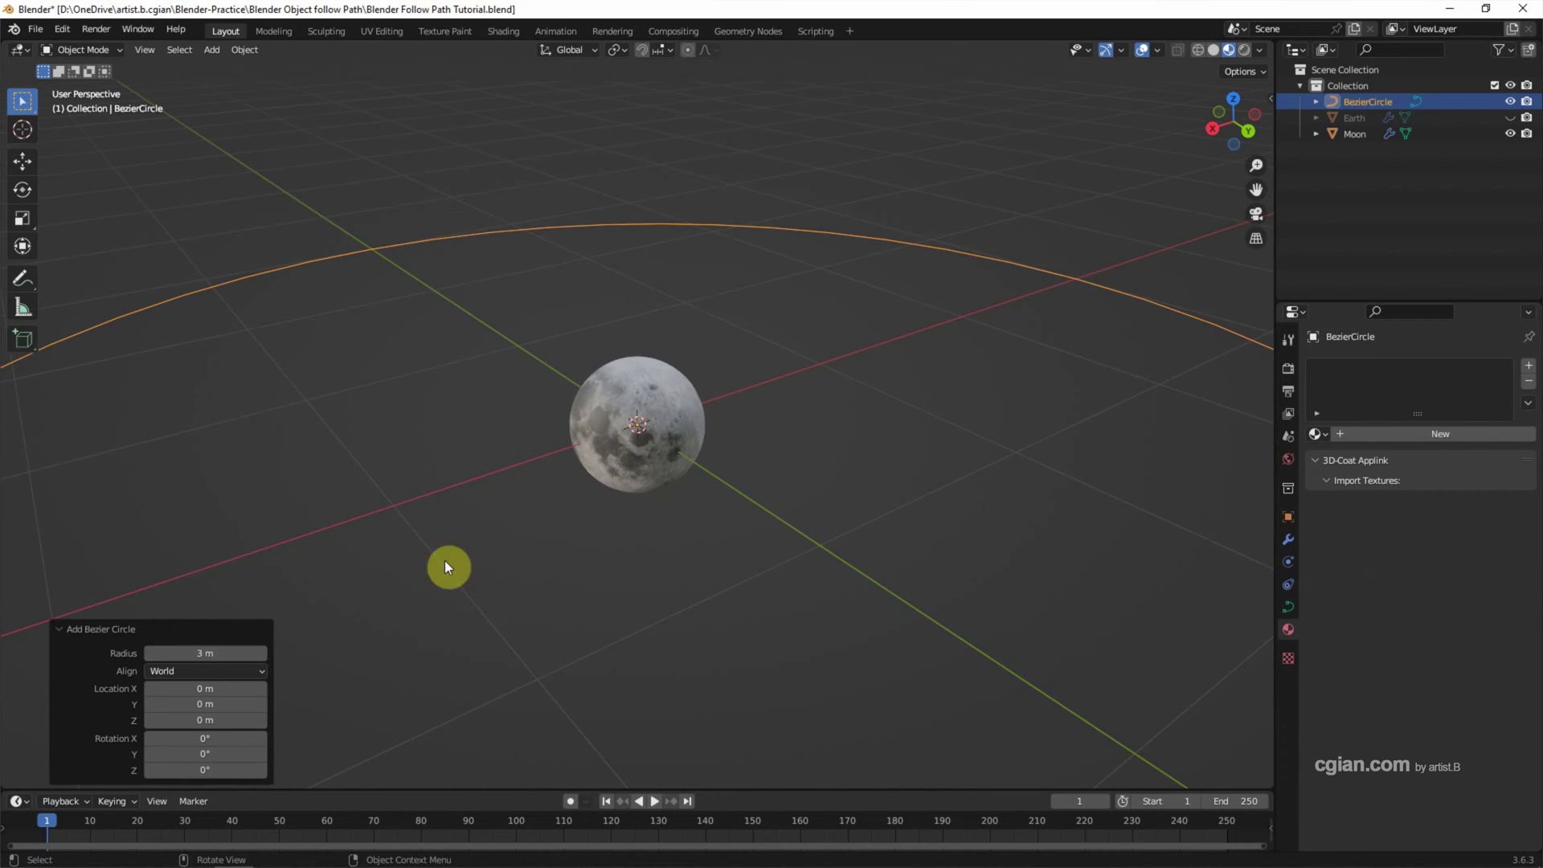
pyautogui.scroll(-4, 554, 529)
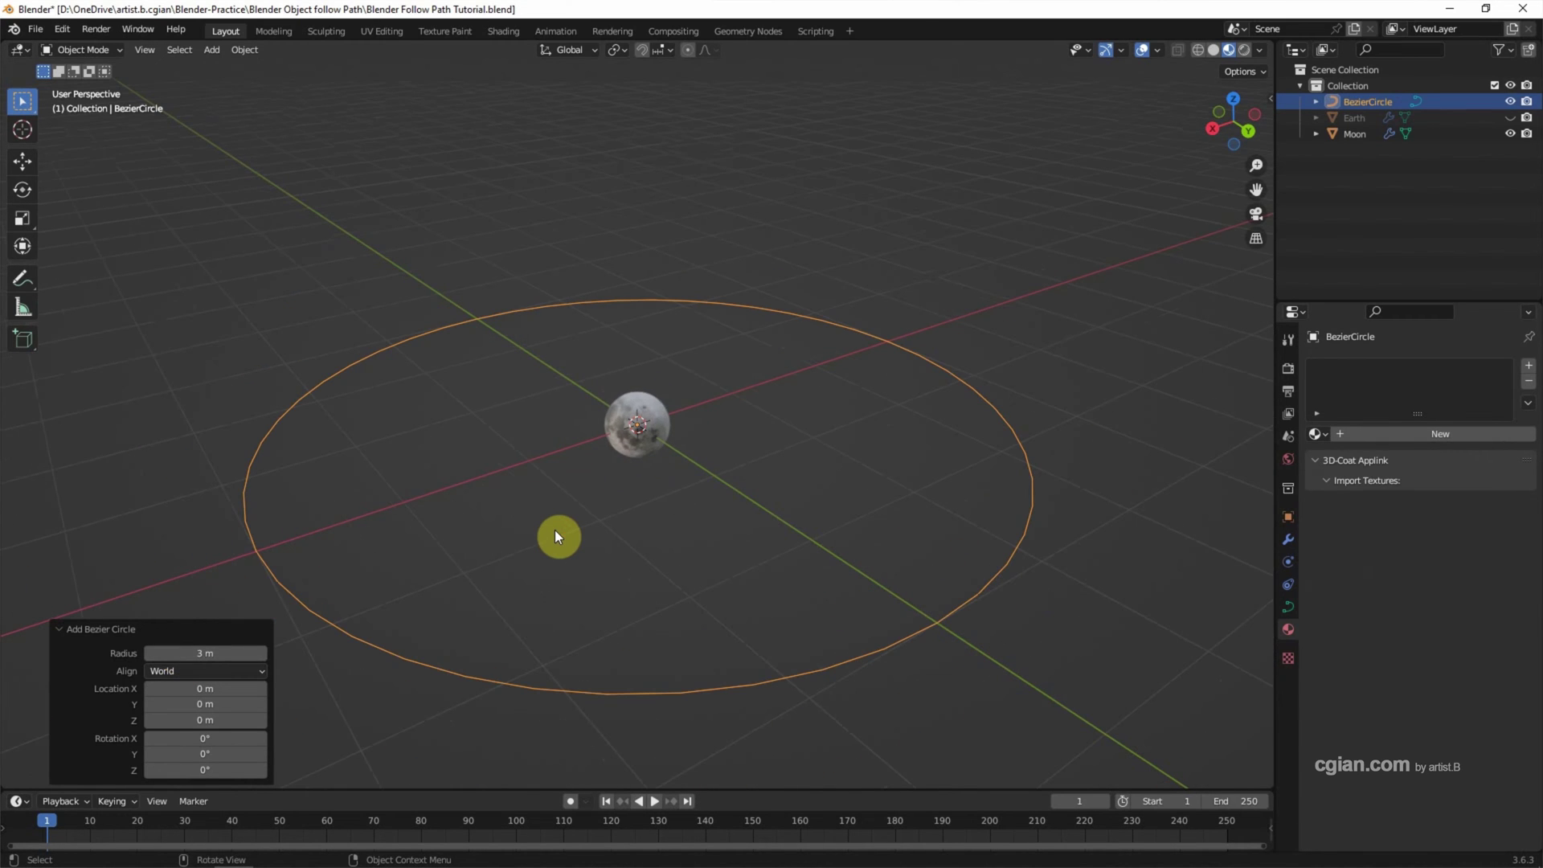
# Step: Add a Follow Path constraint to the Moon with BezierCircle as its target
pyautogui.click(634, 459)
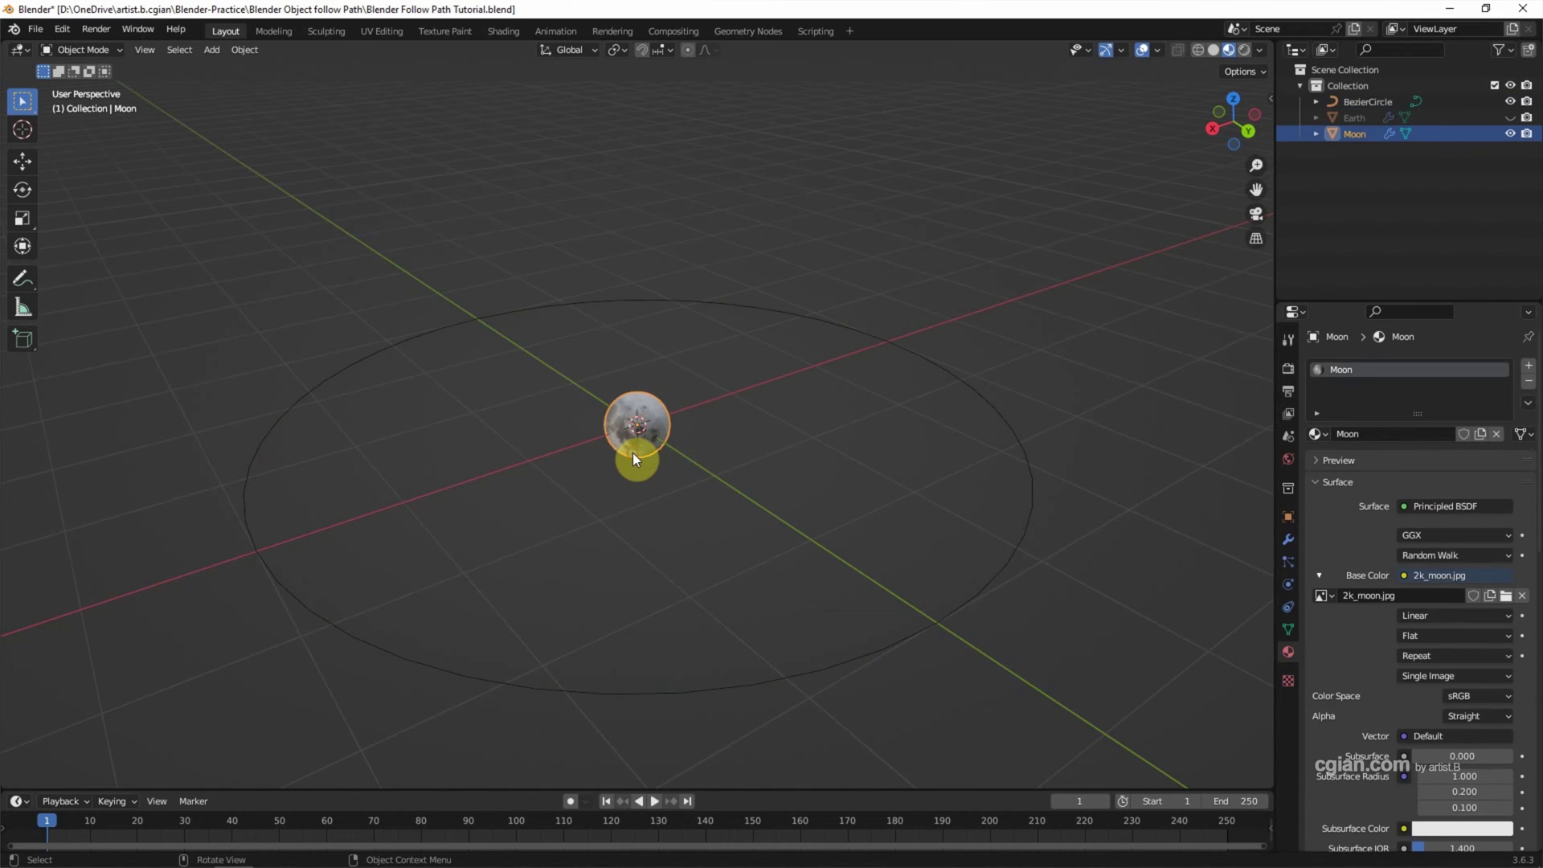
pyautogui.click(1290, 608)
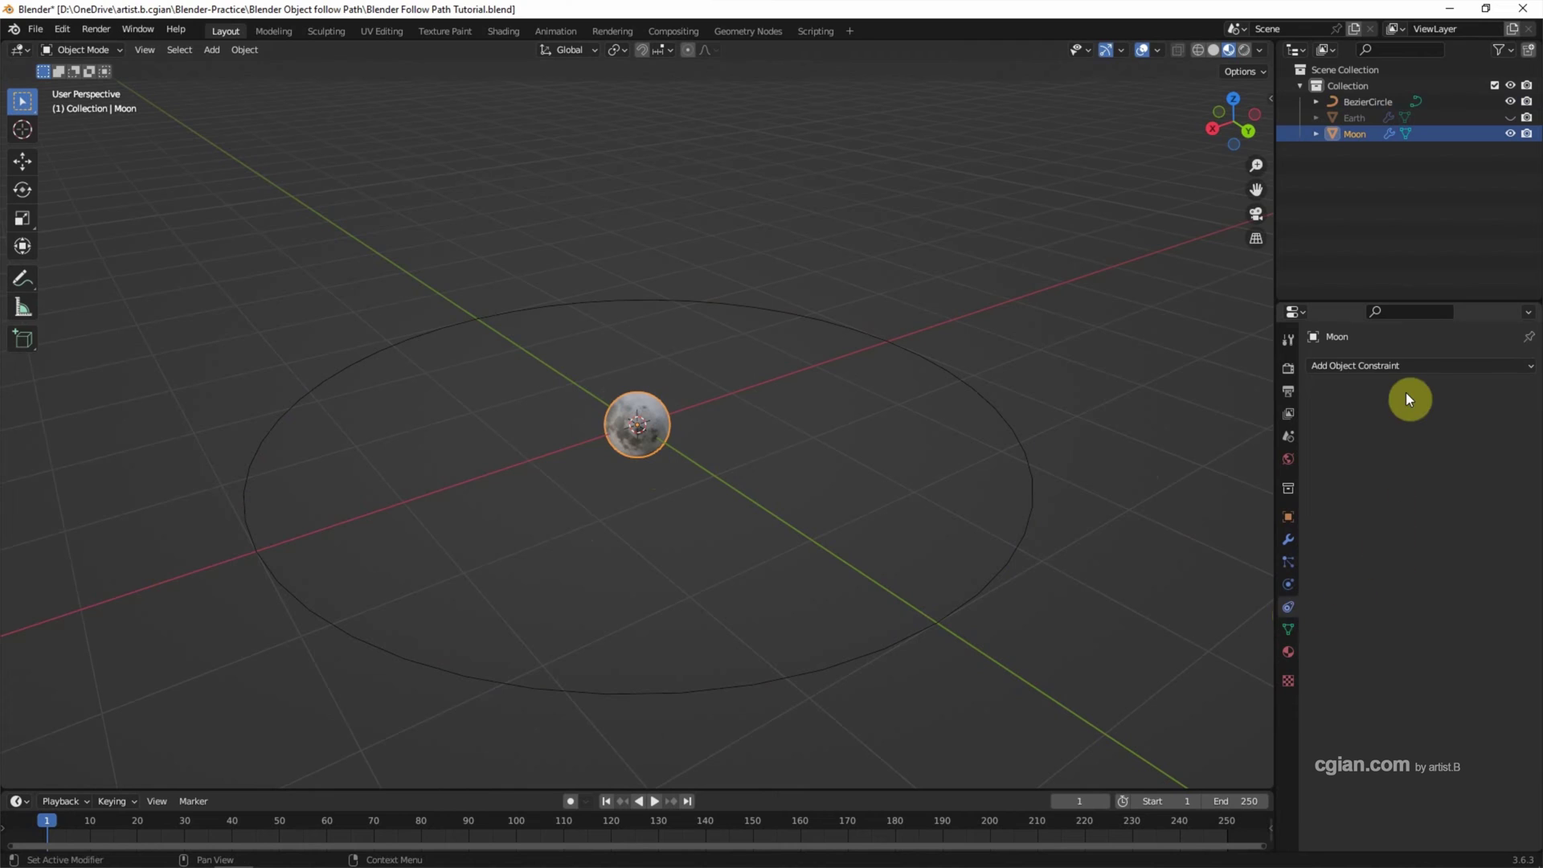
pyautogui.click(1412, 366)
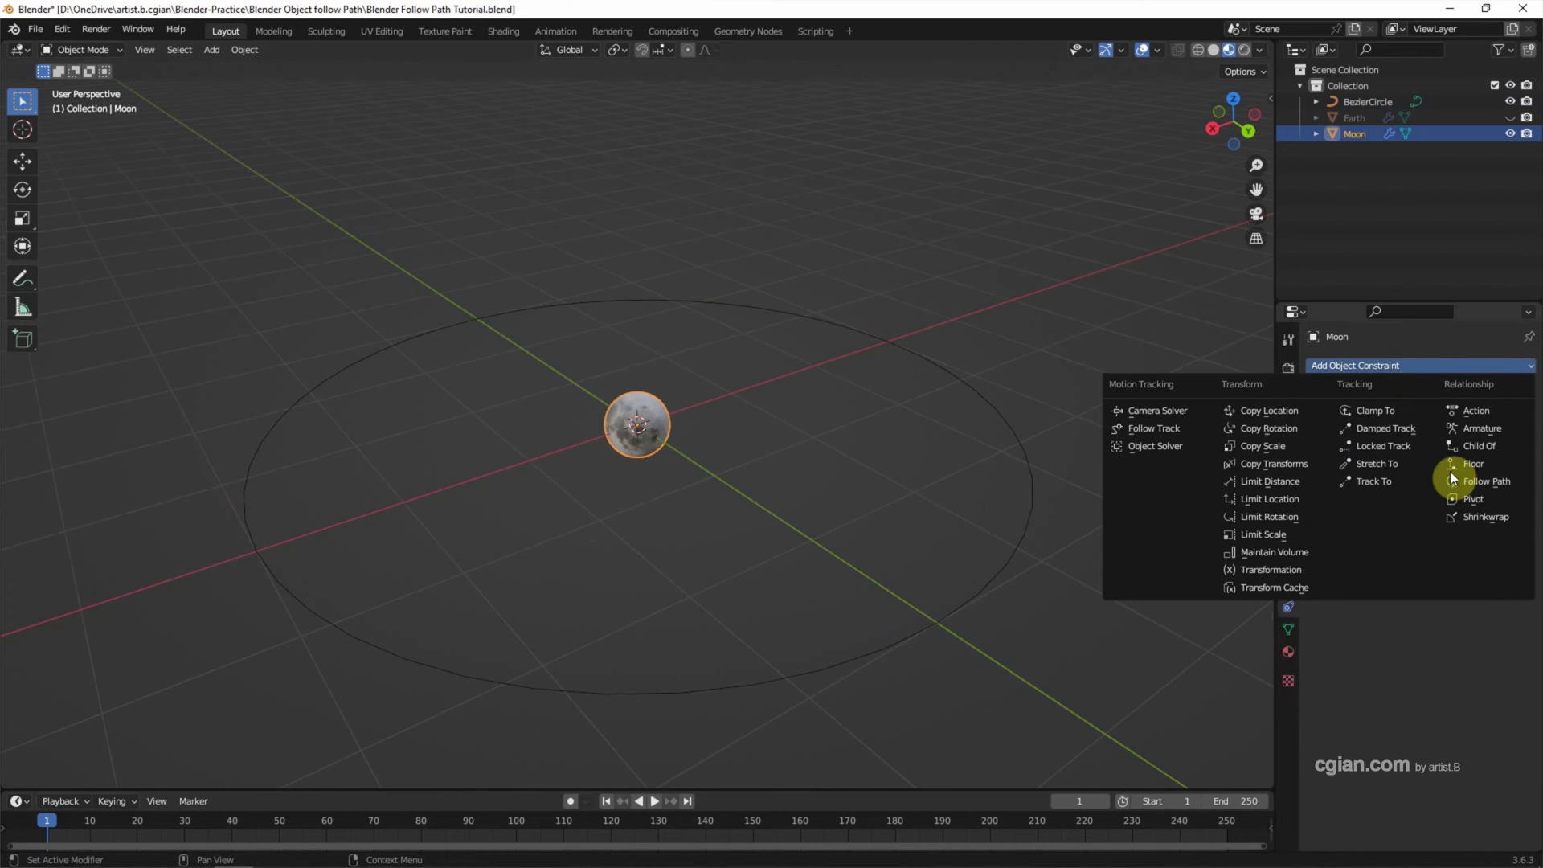
pyautogui.click(1468, 482)
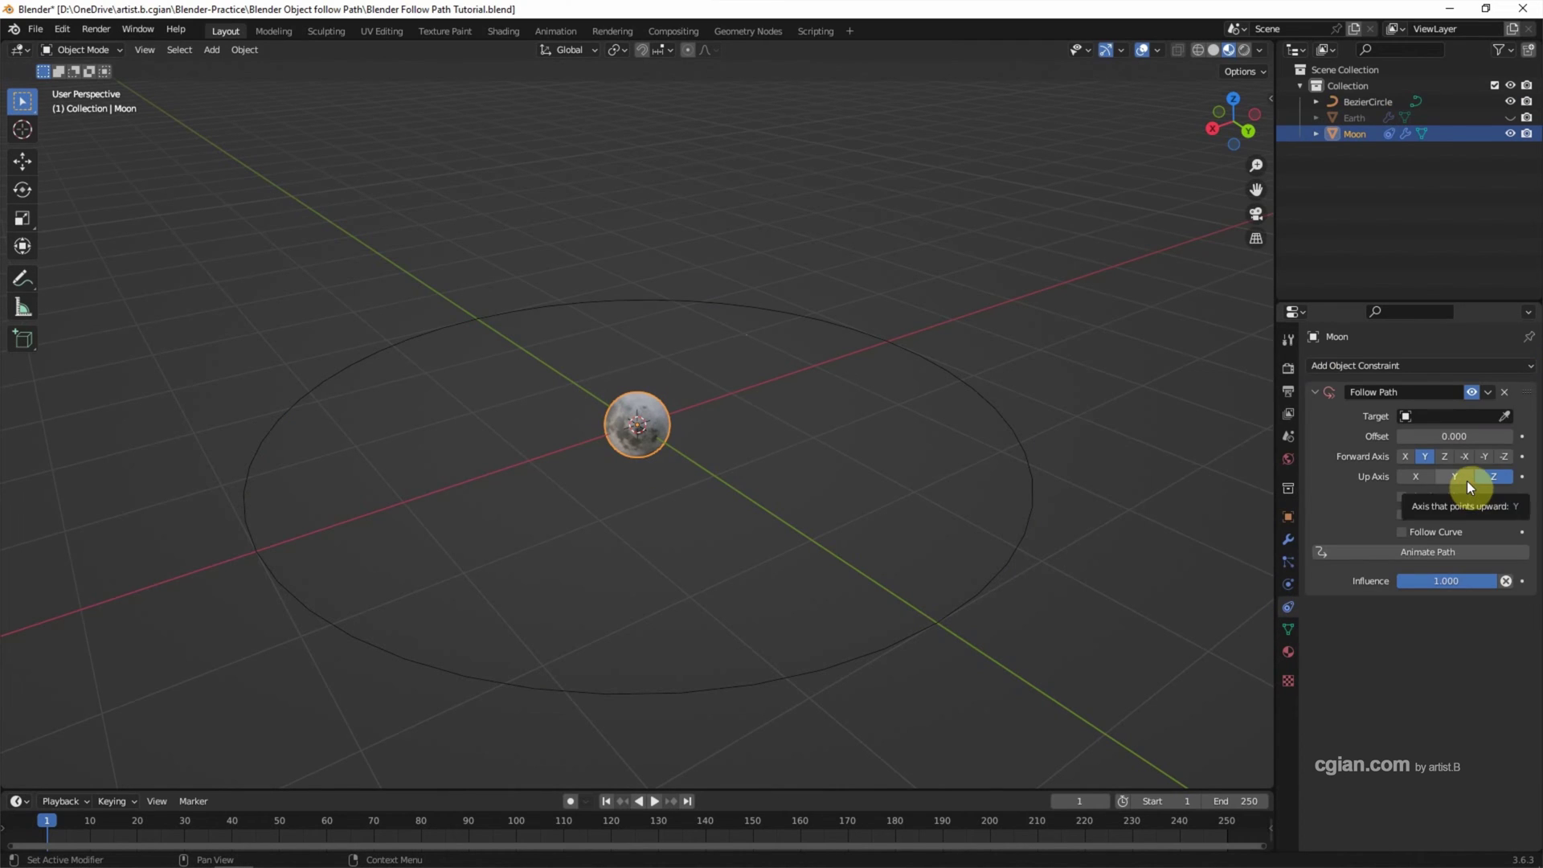
pyautogui.click(1439, 417)
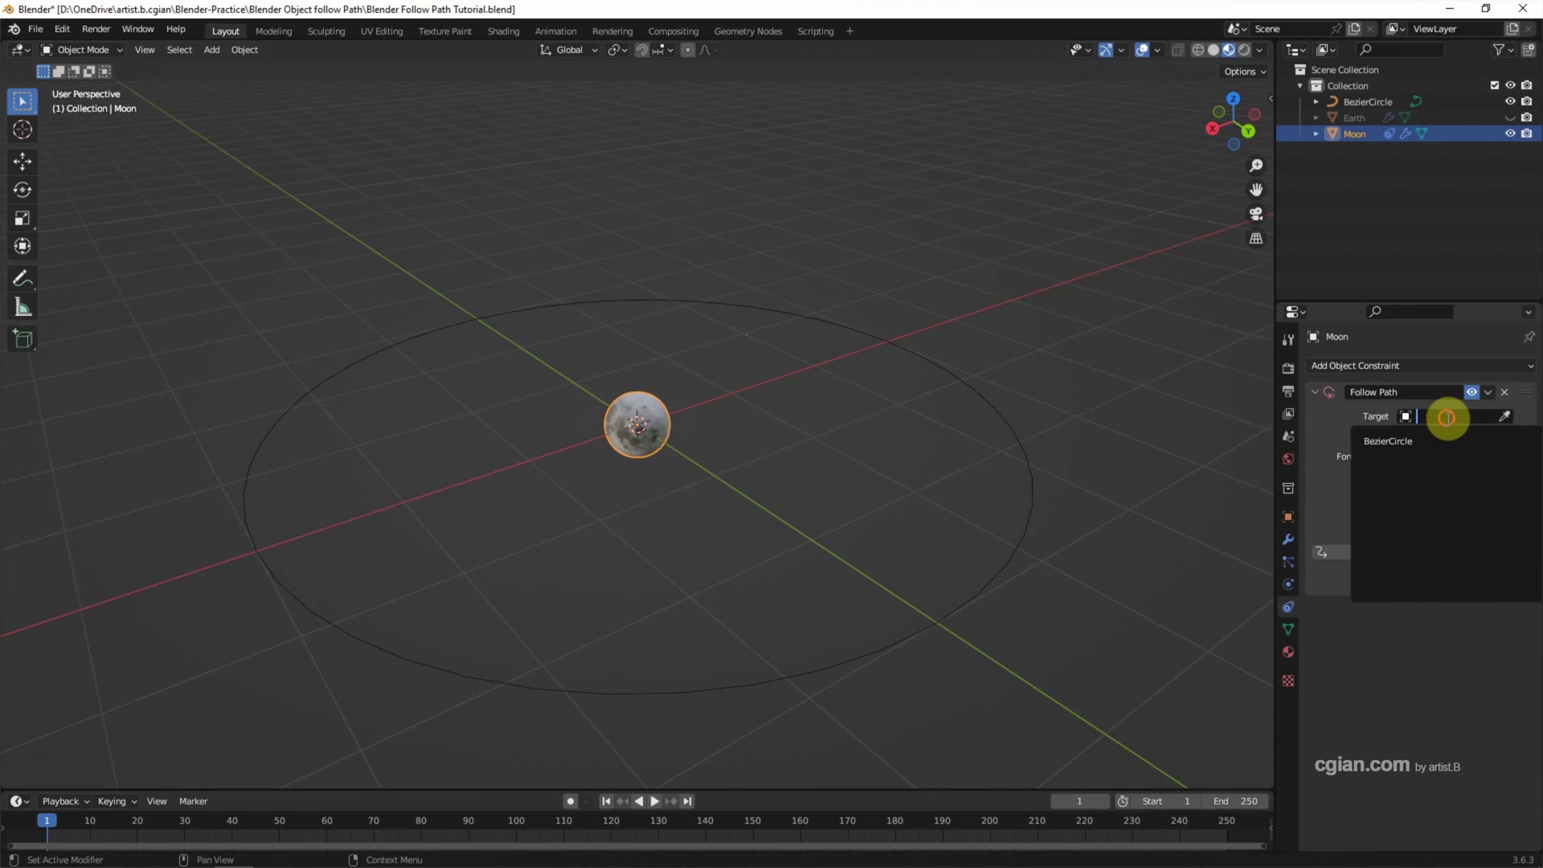
pyautogui.click(1412, 441)
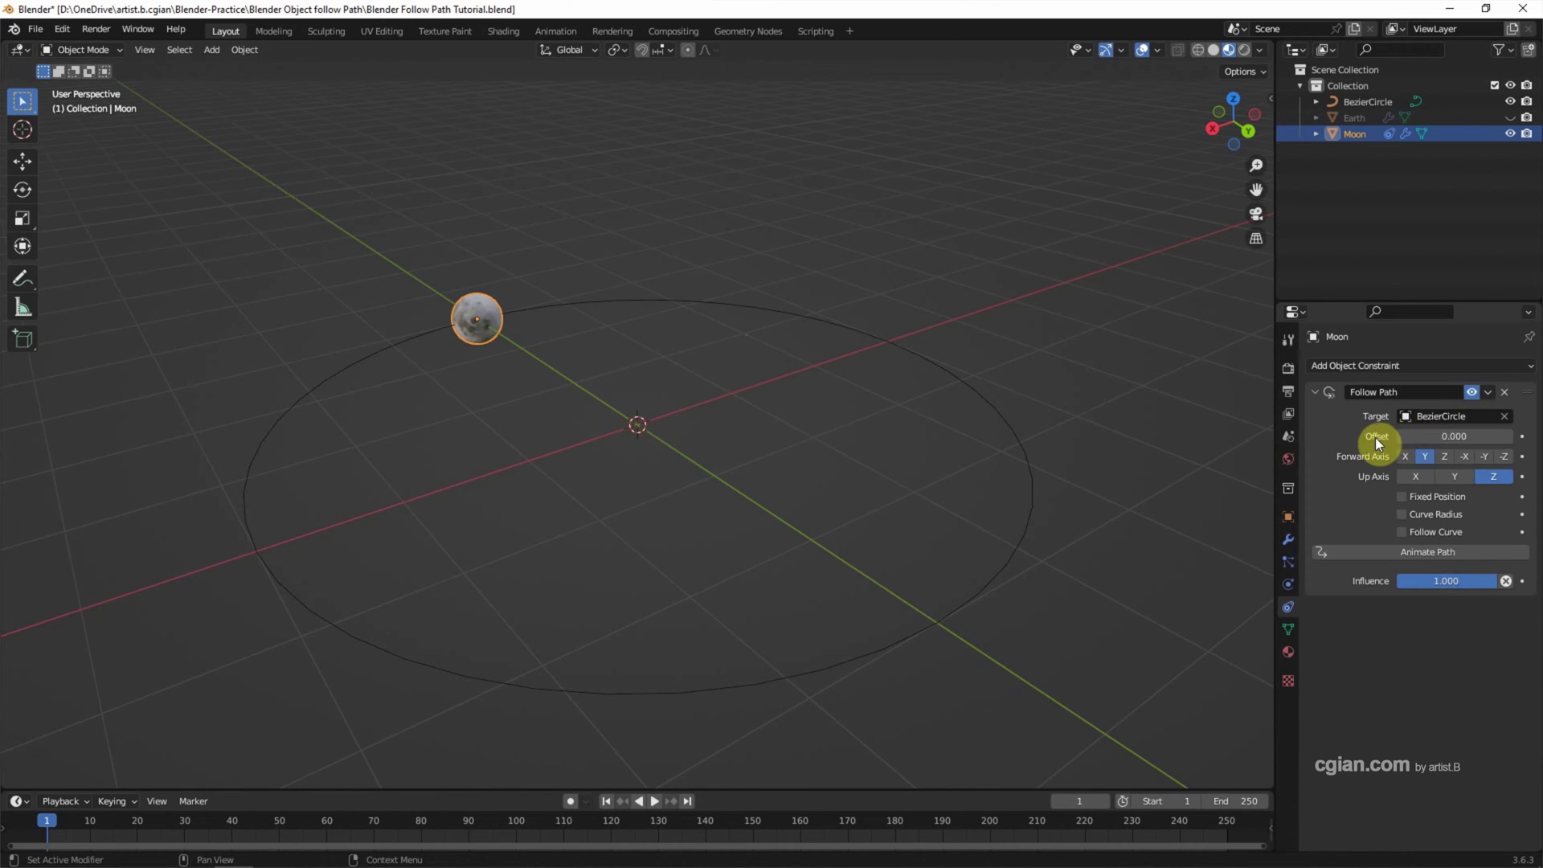
# Step: Set the Moon's Follow Path offset to 0 and insert a keyframe for it at frame 1
pyautogui.moveTo(1426, 437)
pyautogui.mouseDown()
pyautogui.moveTo(1471, 437)
pyautogui.moveTo(1403, 437)
pyautogui.moveTo(1425, 437)
pyautogui.mouseUp()
pyautogui.click(1439, 437)
pyautogui.write('0')
pyautogui.press('Return')
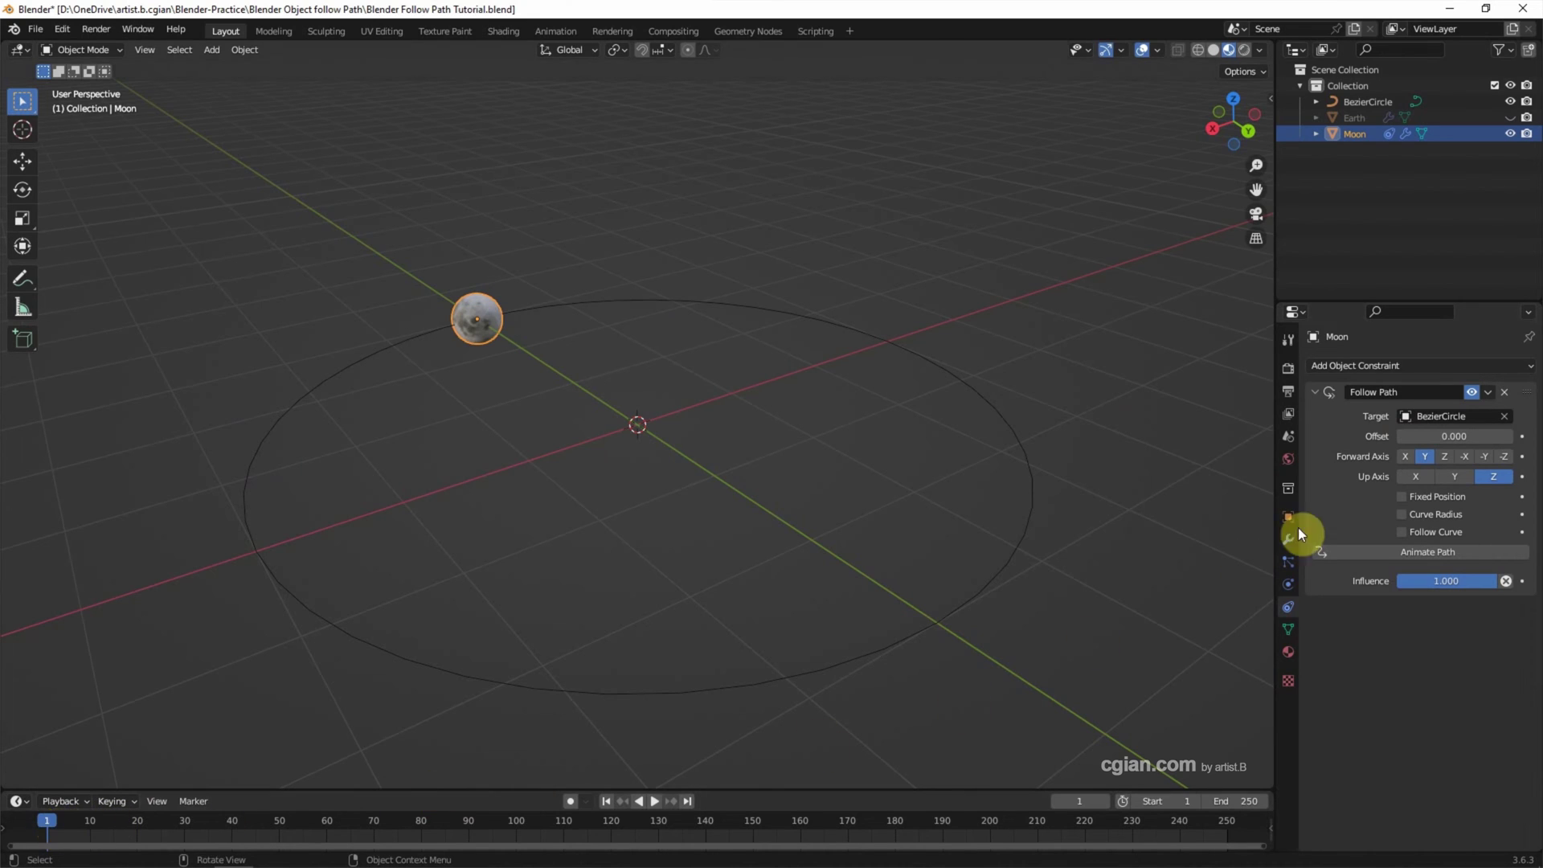
pyautogui.rightClick(1435, 432)
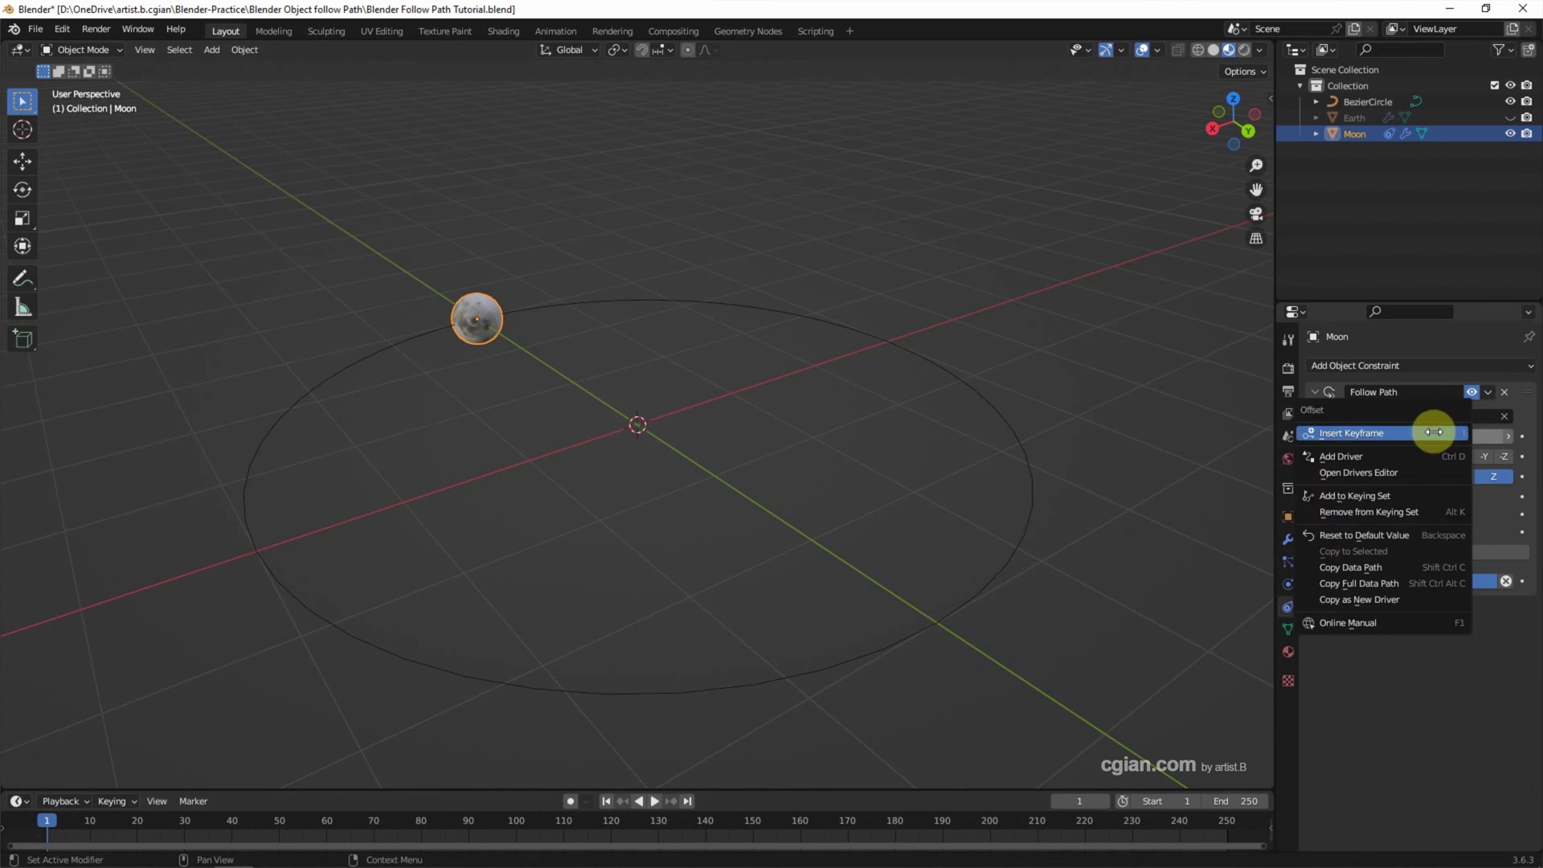
pyautogui.click(1431, 435)
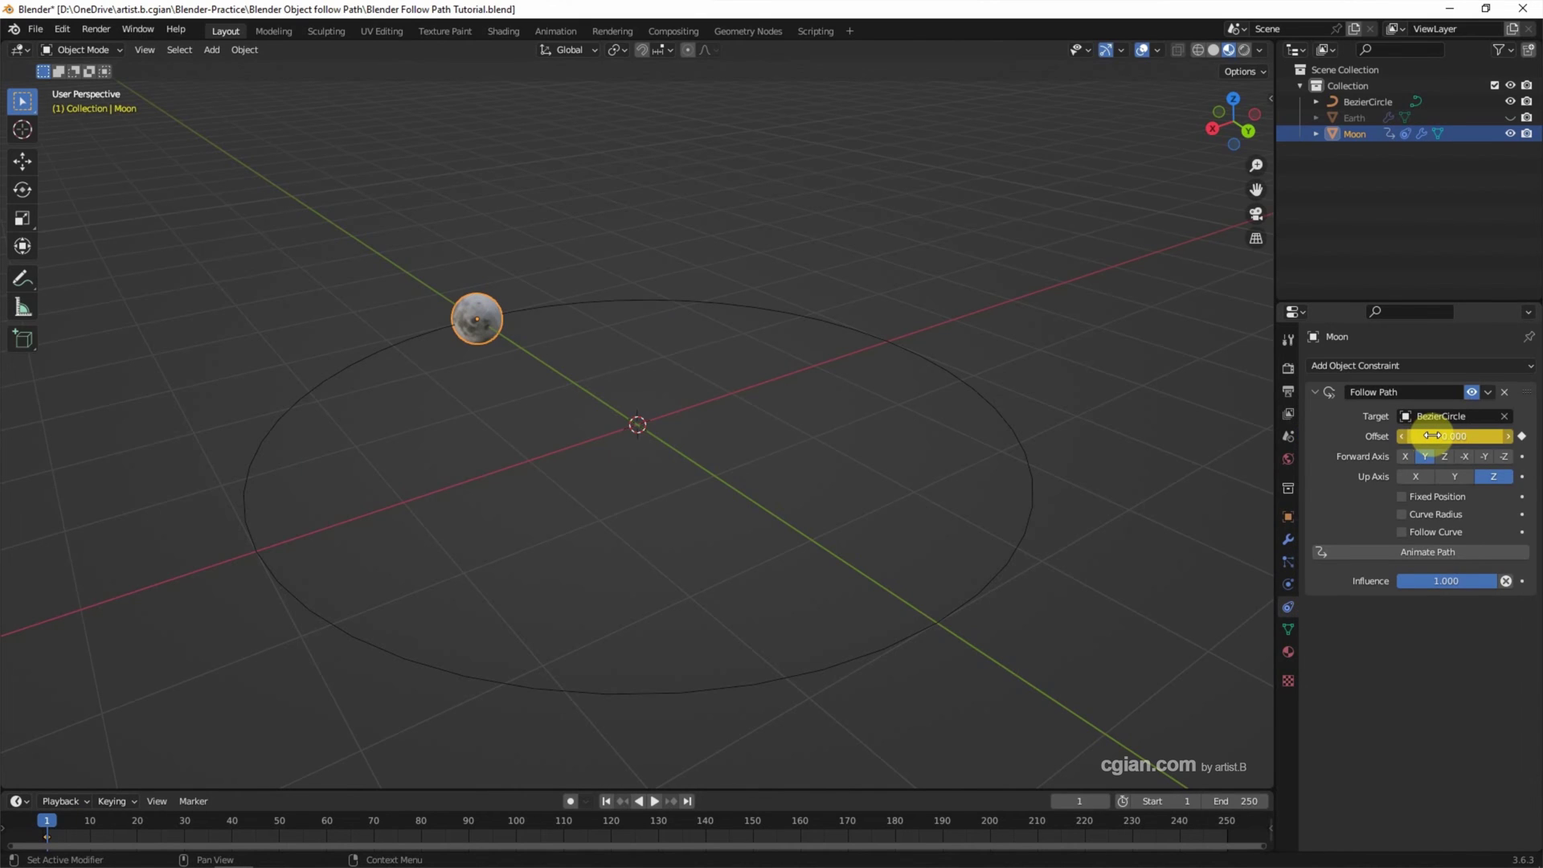
# Step: At the last frame, 250, set the Follow Path offset to 100 and insert a keyframe for it
pyautogui.click(685, 801)
pyautogui.click(1473, 438)
pyautogui.write('100')
pyautogui.press('Return')
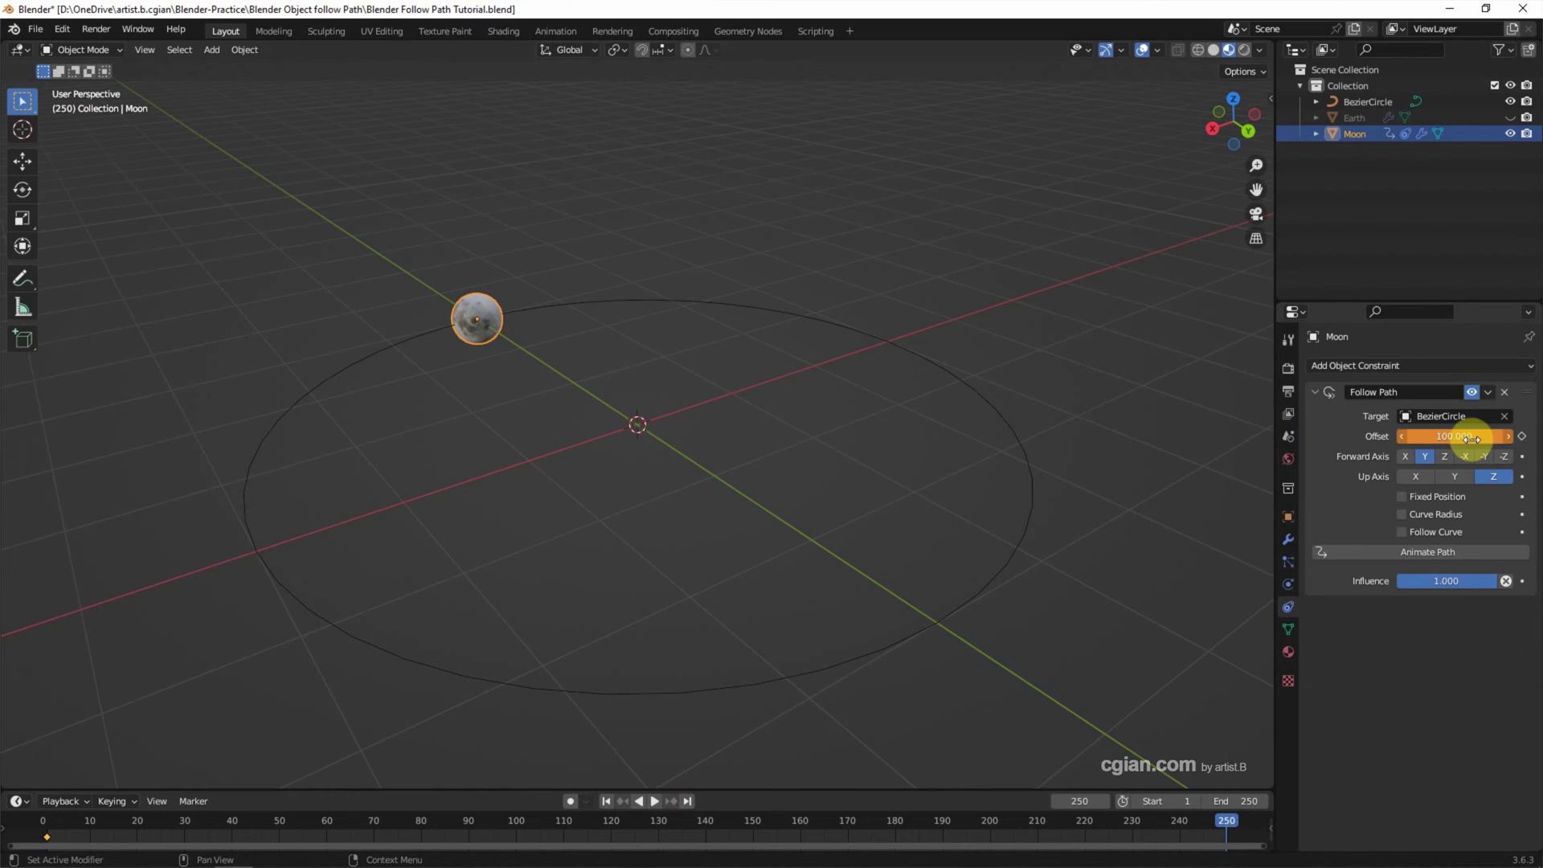
pyautogui.rightClick(1473, 438)
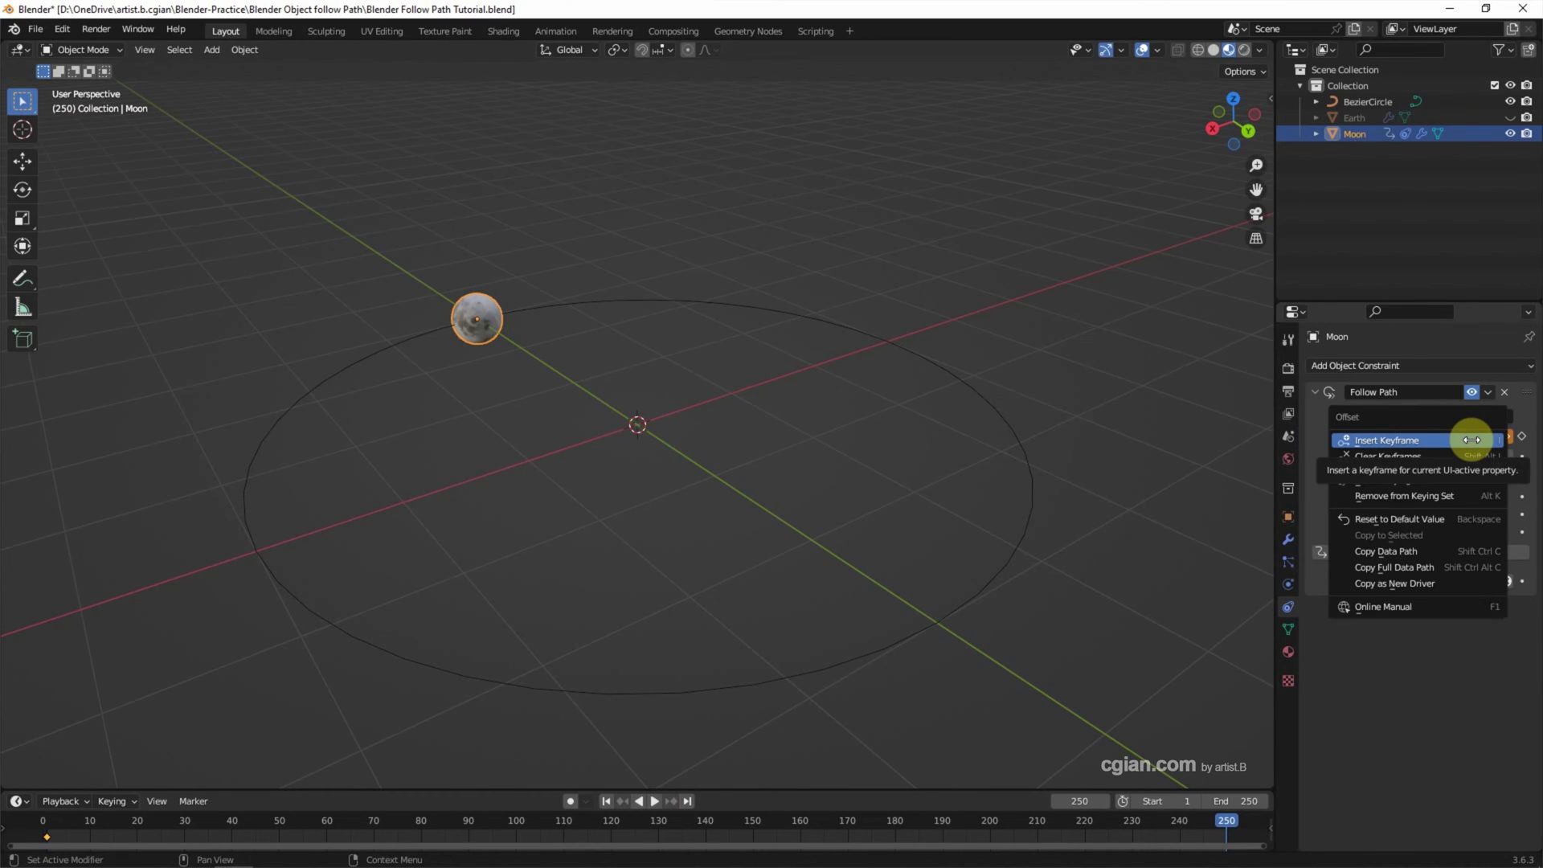
pyautogui.click(1472, 440)
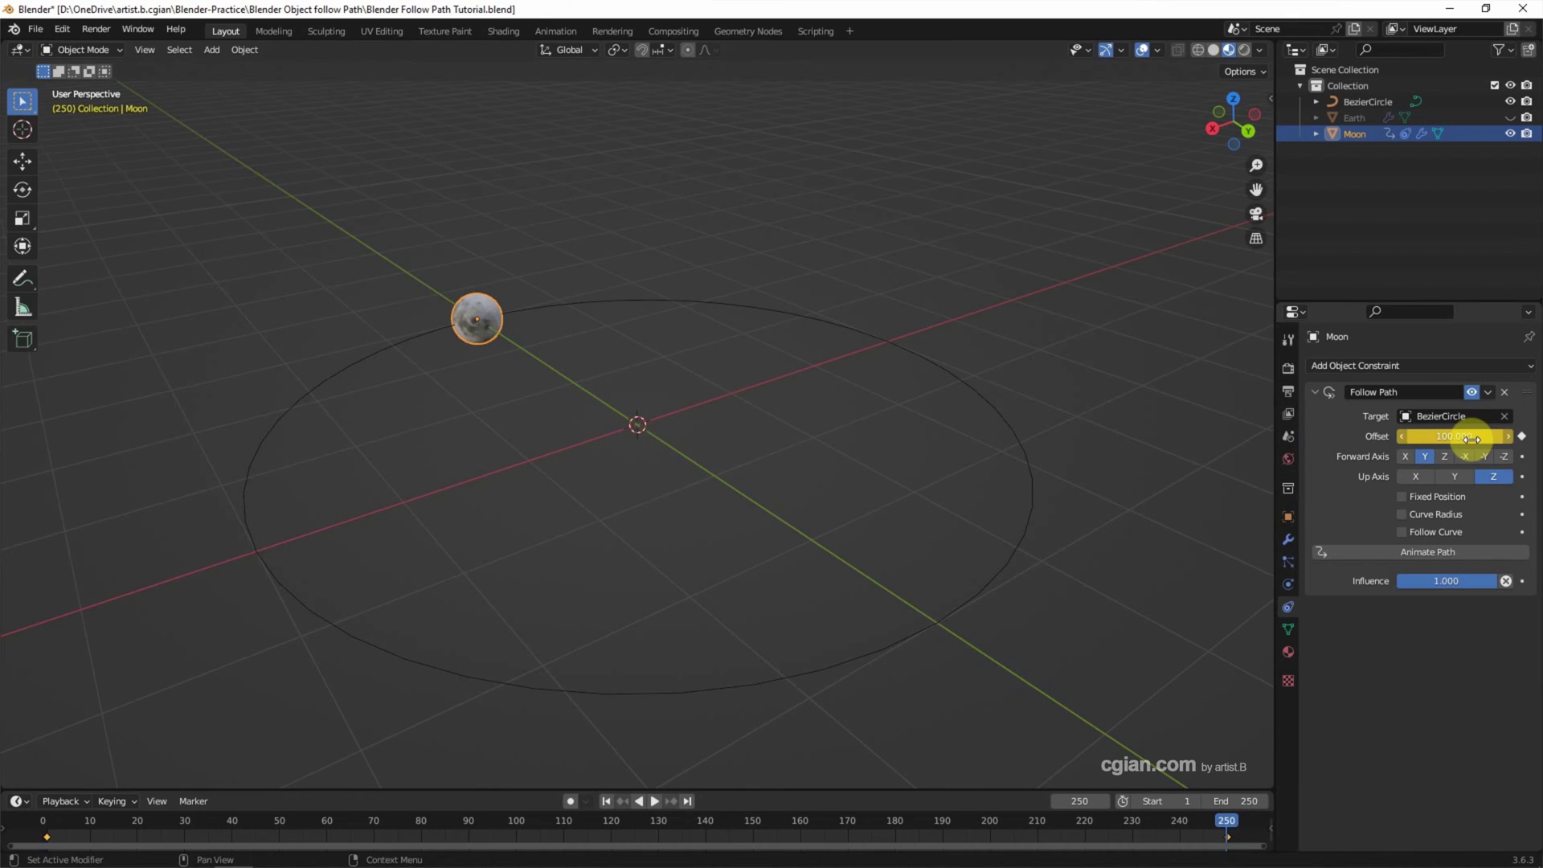
# Step: Play the animation from the first frame to check the Moon's movement along the circle, and stop playback
pyautogui.click(606, 800)
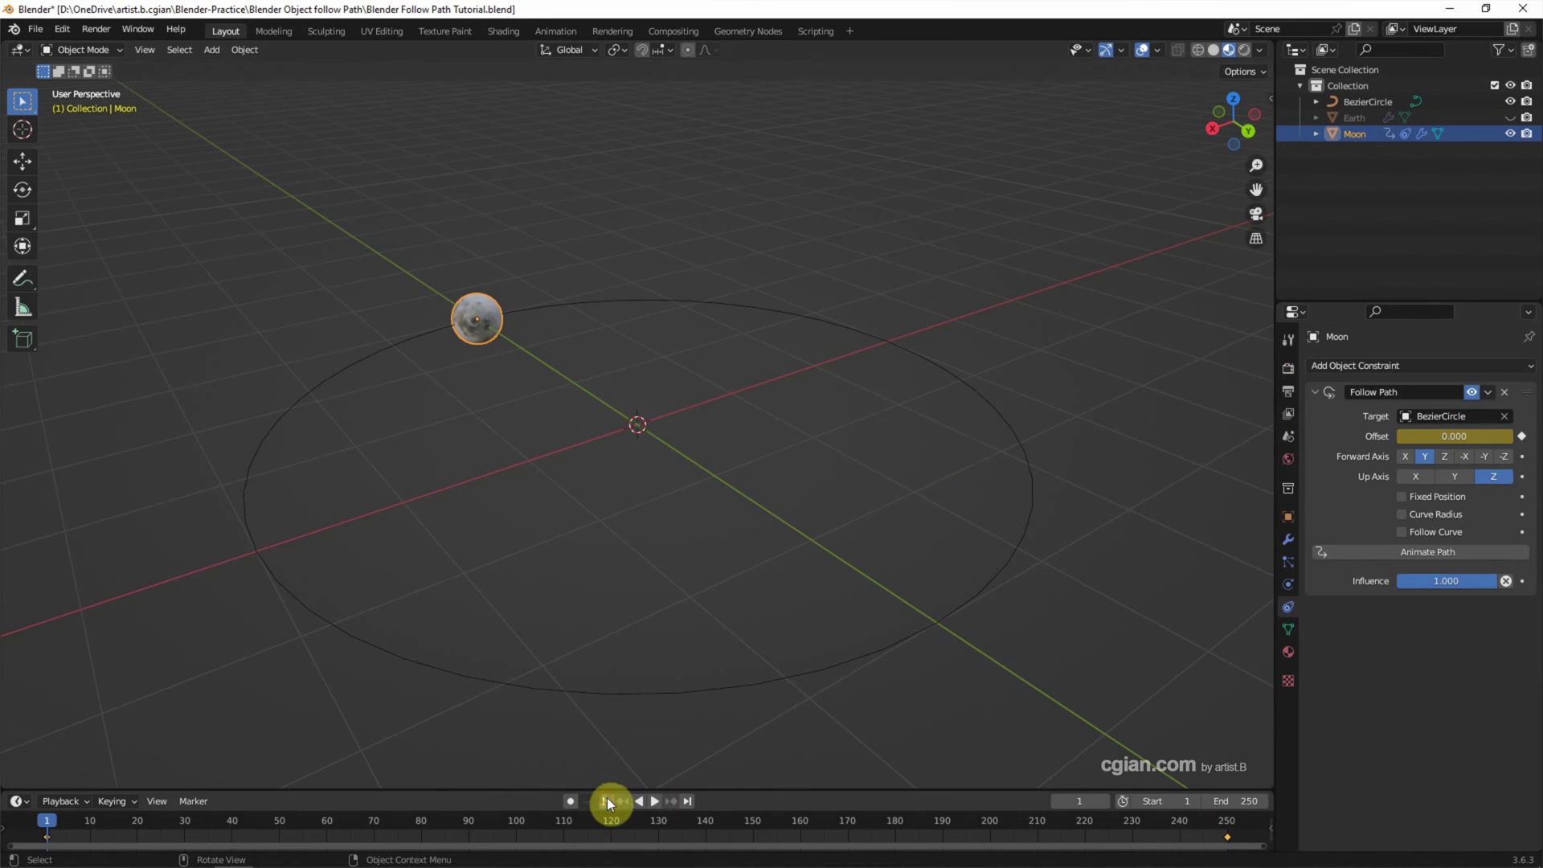
pyautogui.click(654, 802)
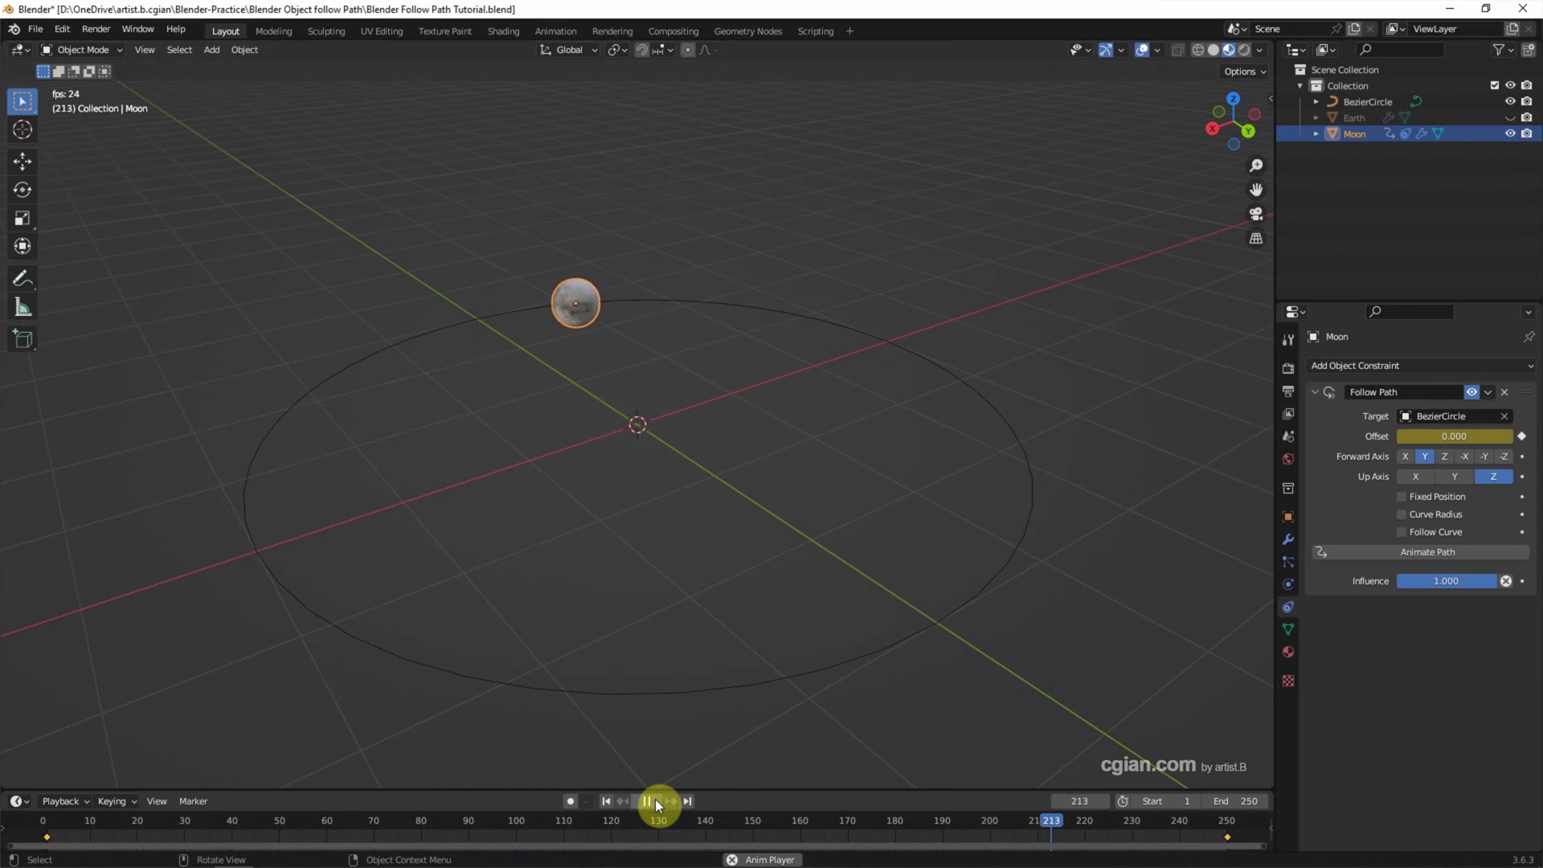
pyautogui.click(655, 801)
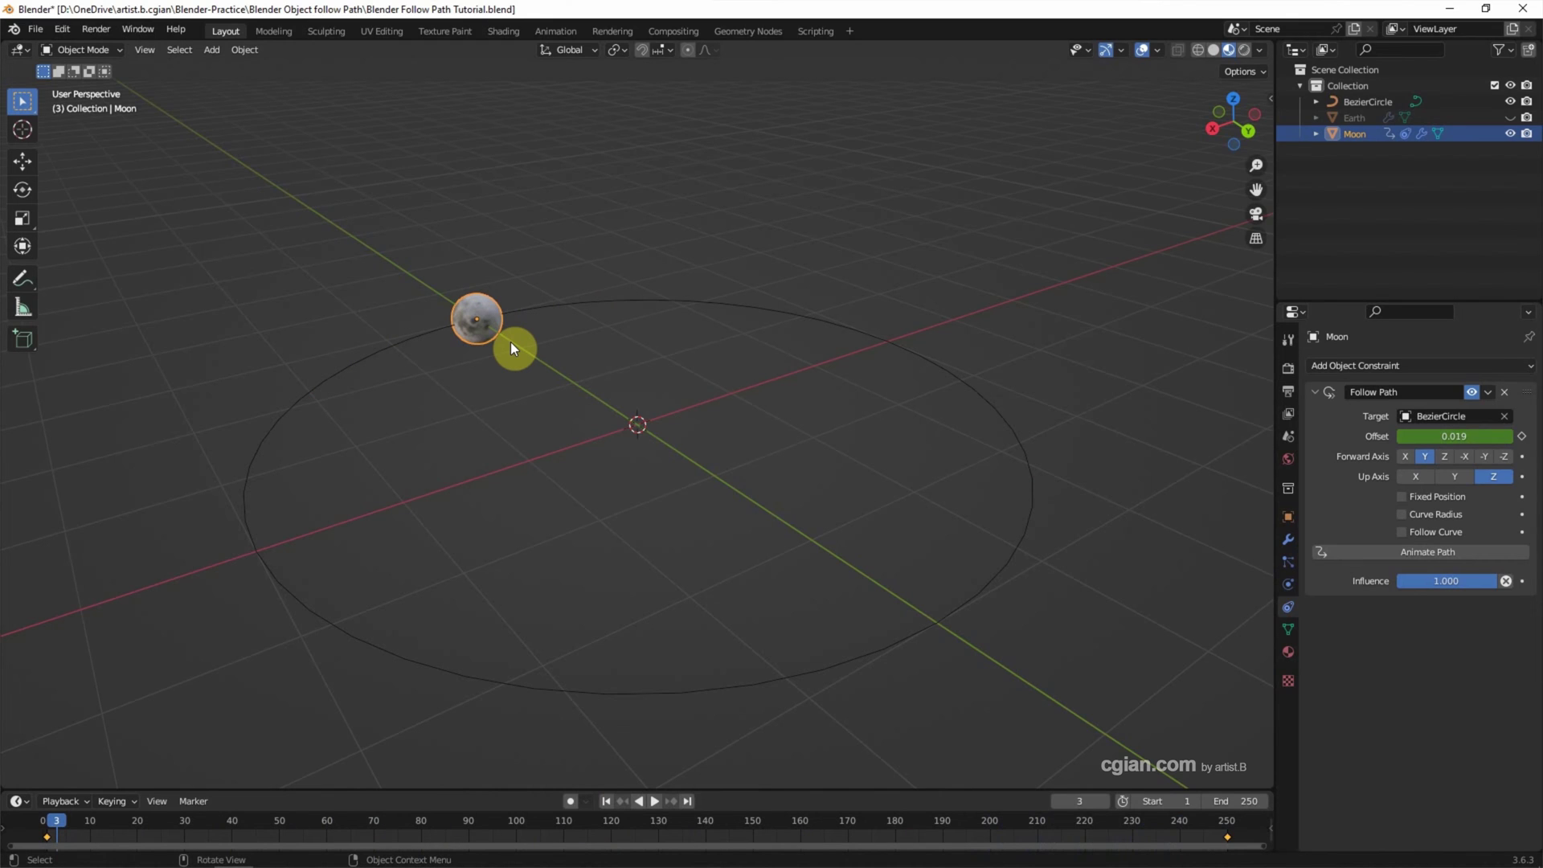
# Step: Set the interpolation mode of the Moon's offset keyframes to Linear and return to the first frame
pyautogui.rightClick(48, 840)
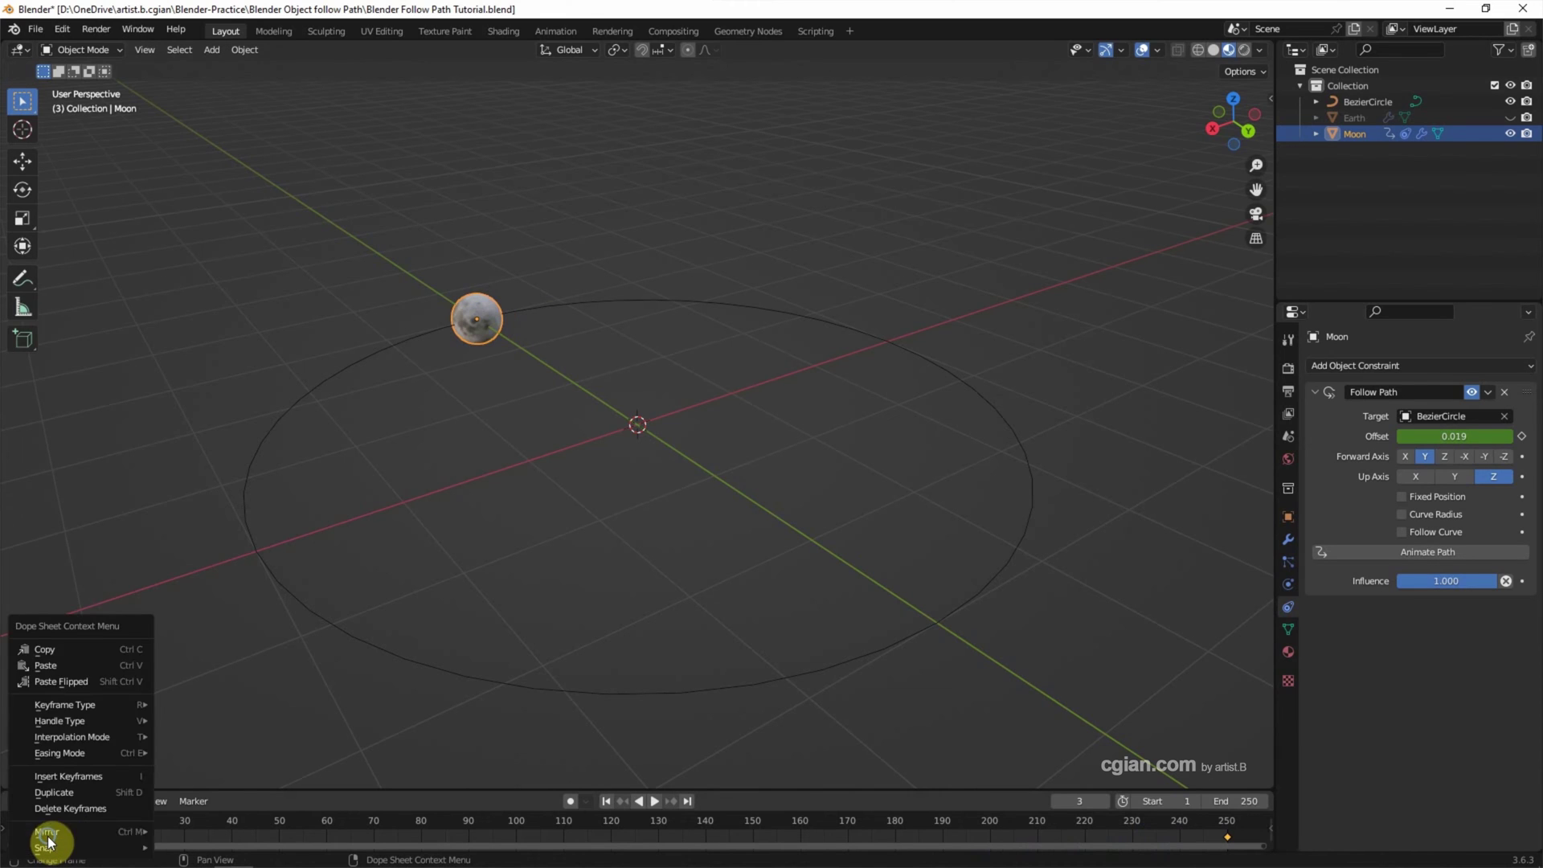
pyautogui.moveTo(48, 840)
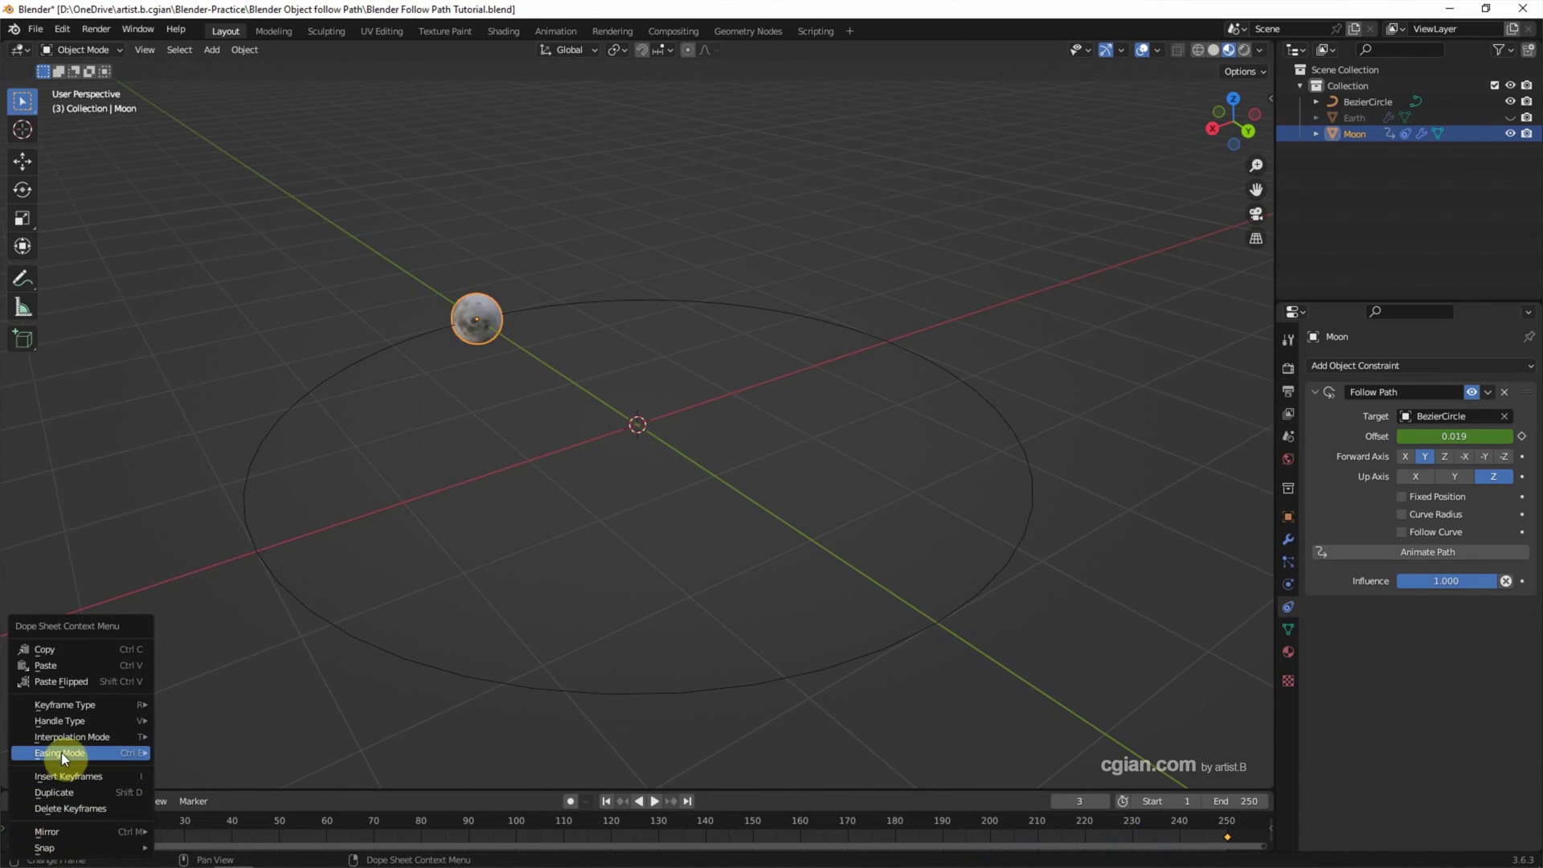
pyautogui.moveTo(65, 736)
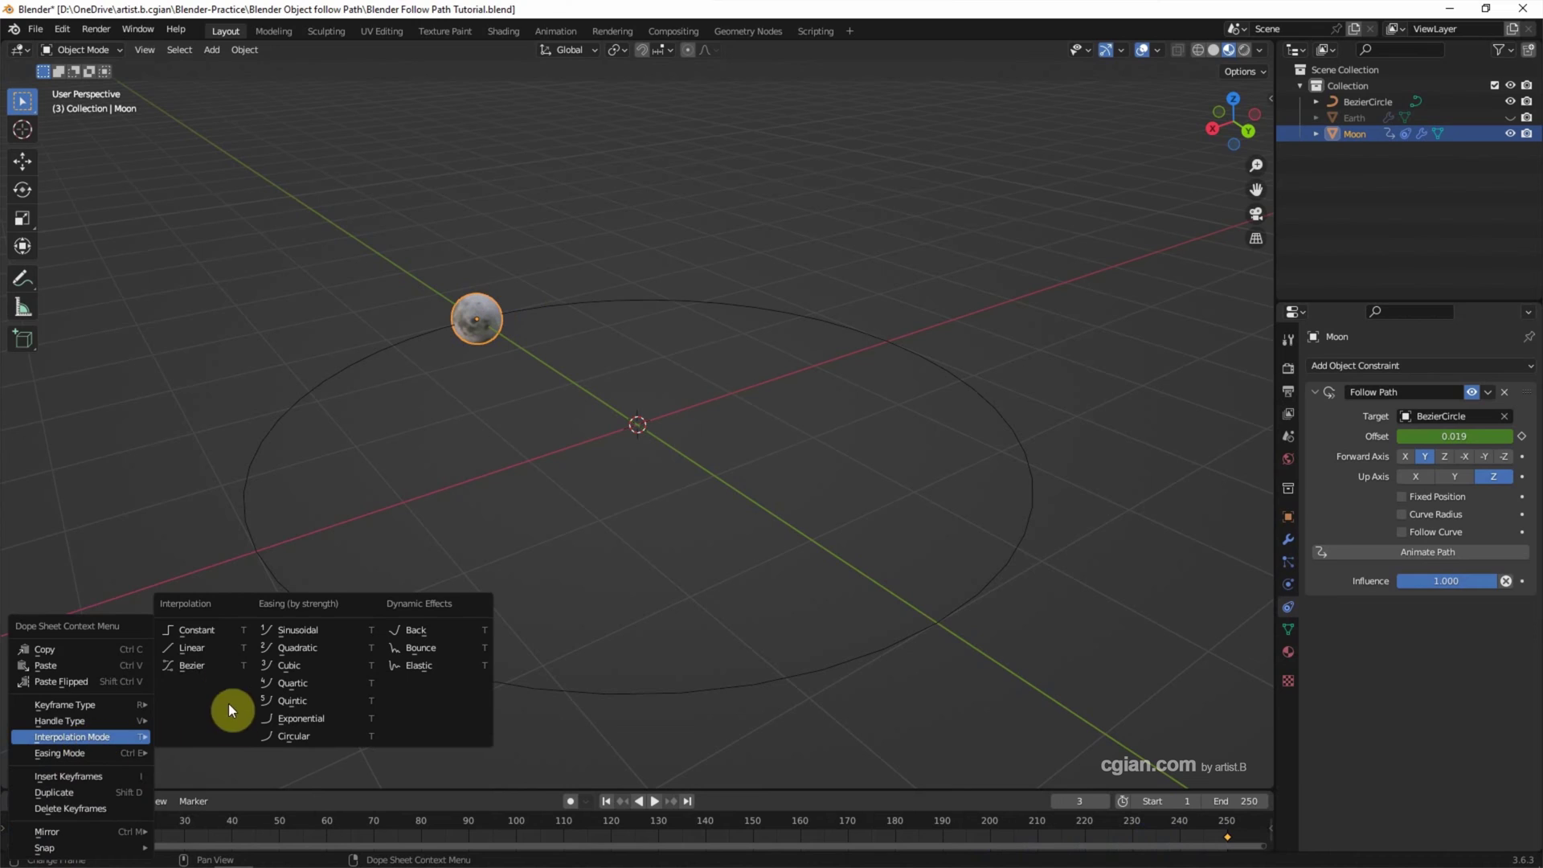
pyautogui.click(211, 641)
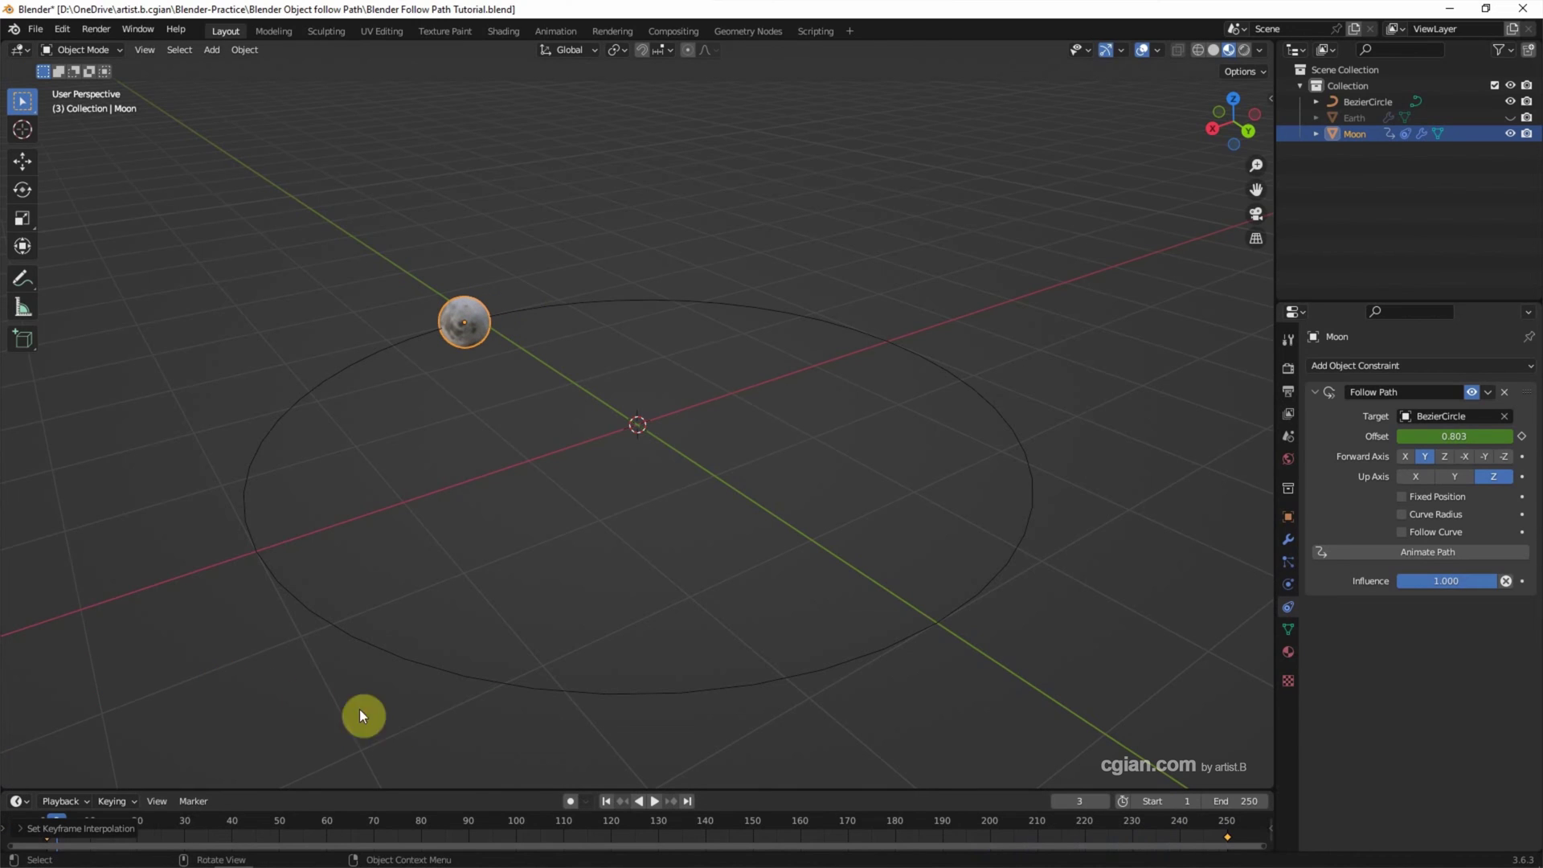
pyautogui.click(609, 802)
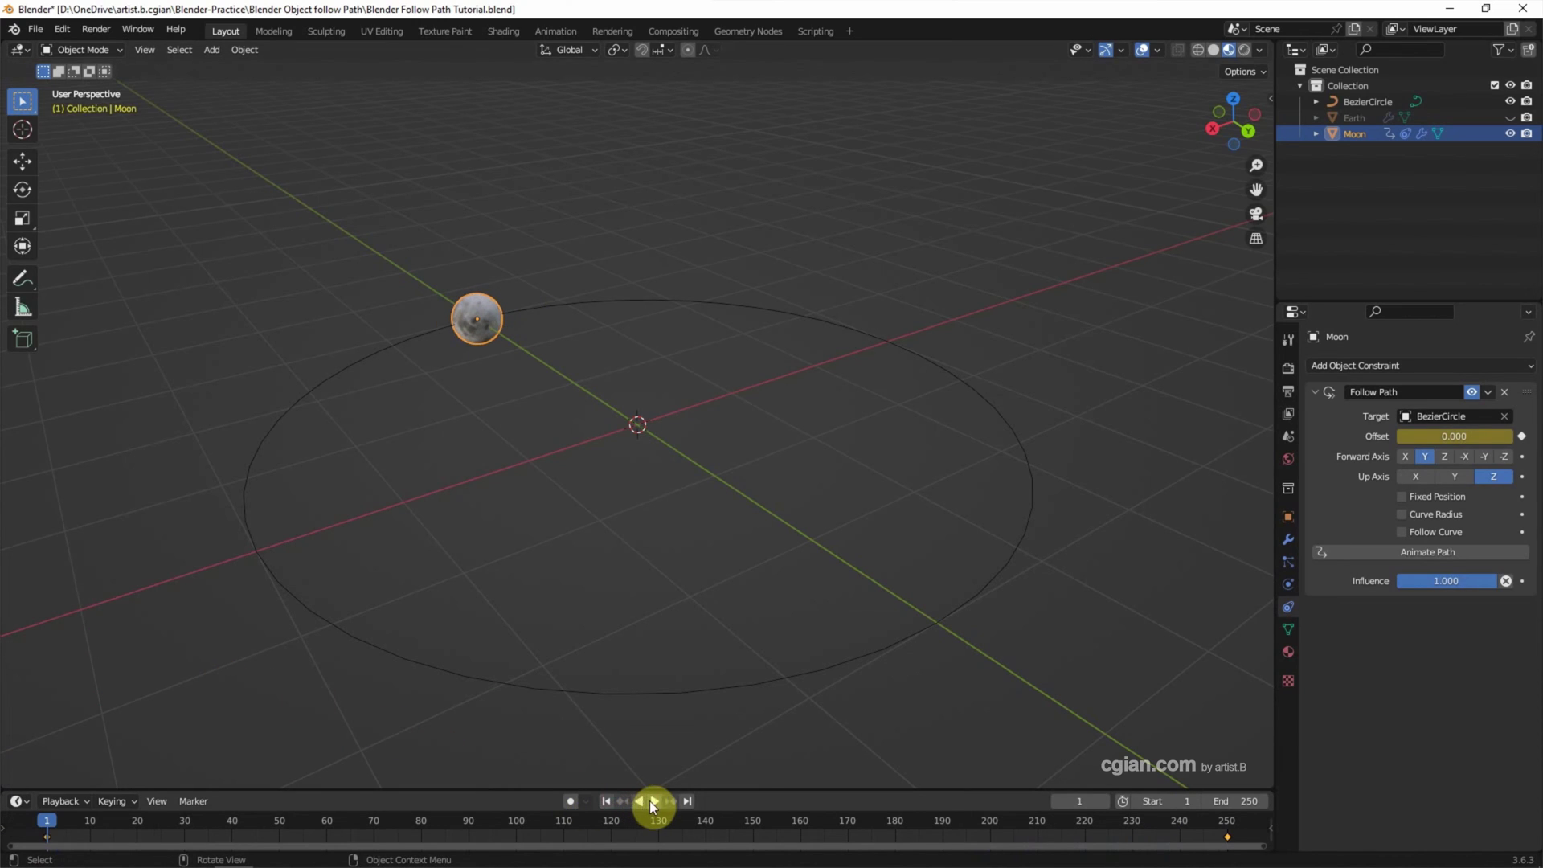
# Step: Play the animation to check that the Moon moves around the circle at constant speed, and stop playback
pyautogui.click(651, 802)
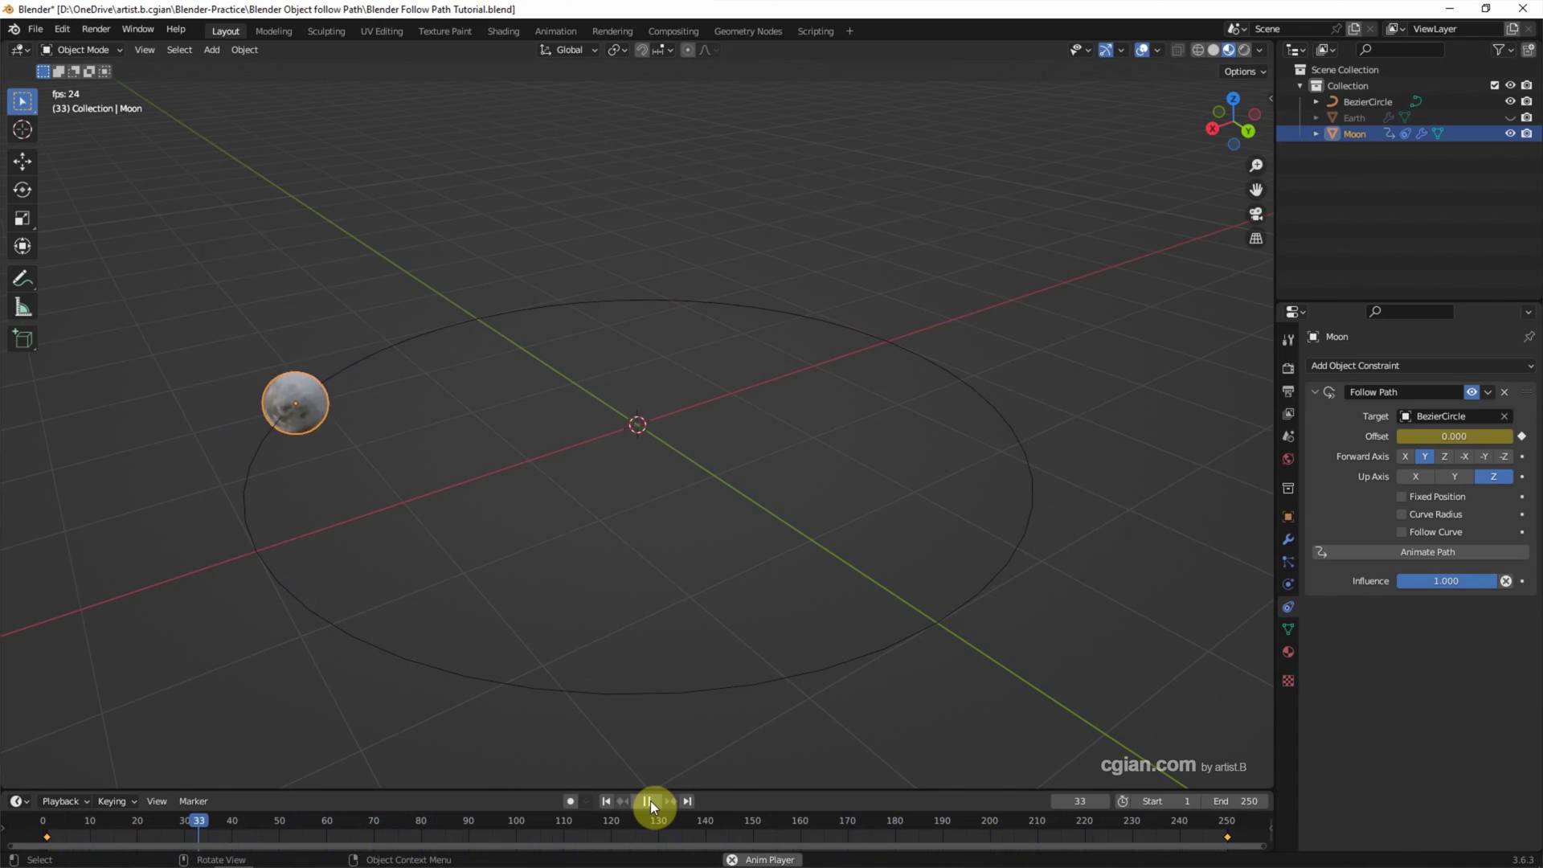
pyautogui.click(649, 801)
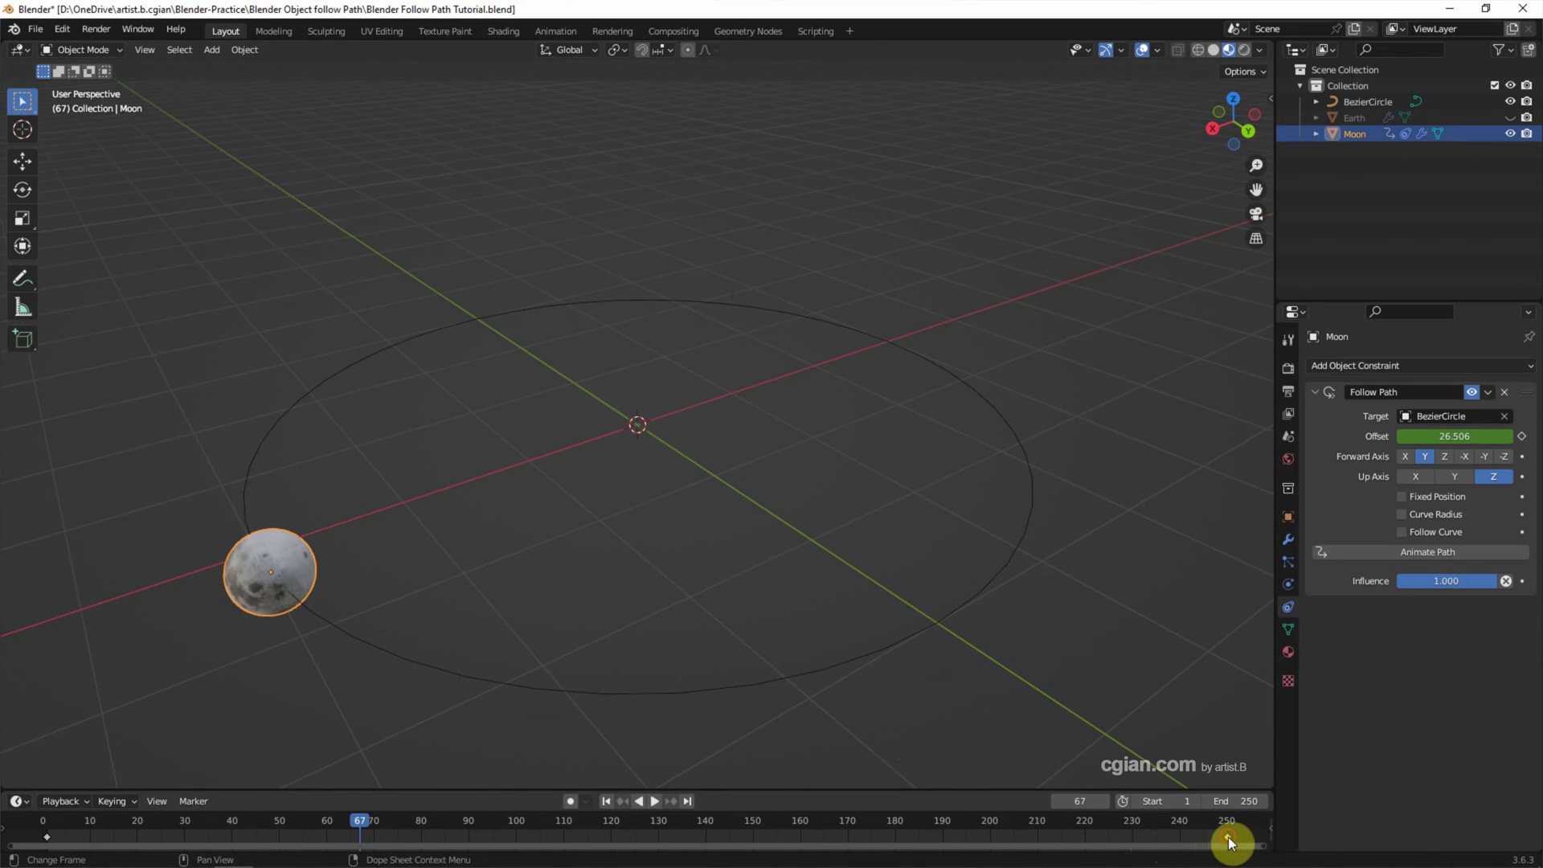
# Step: Move the Moon's last offset keyframe to about frame 125, and play the animation from the first frame to check the speed
pyautogui.moveTo(1228, 837); pyautogui.dragTo(628, 817)
pyautogui.hotkey('shift', 'Left')
pyautogui.click(654, 802)
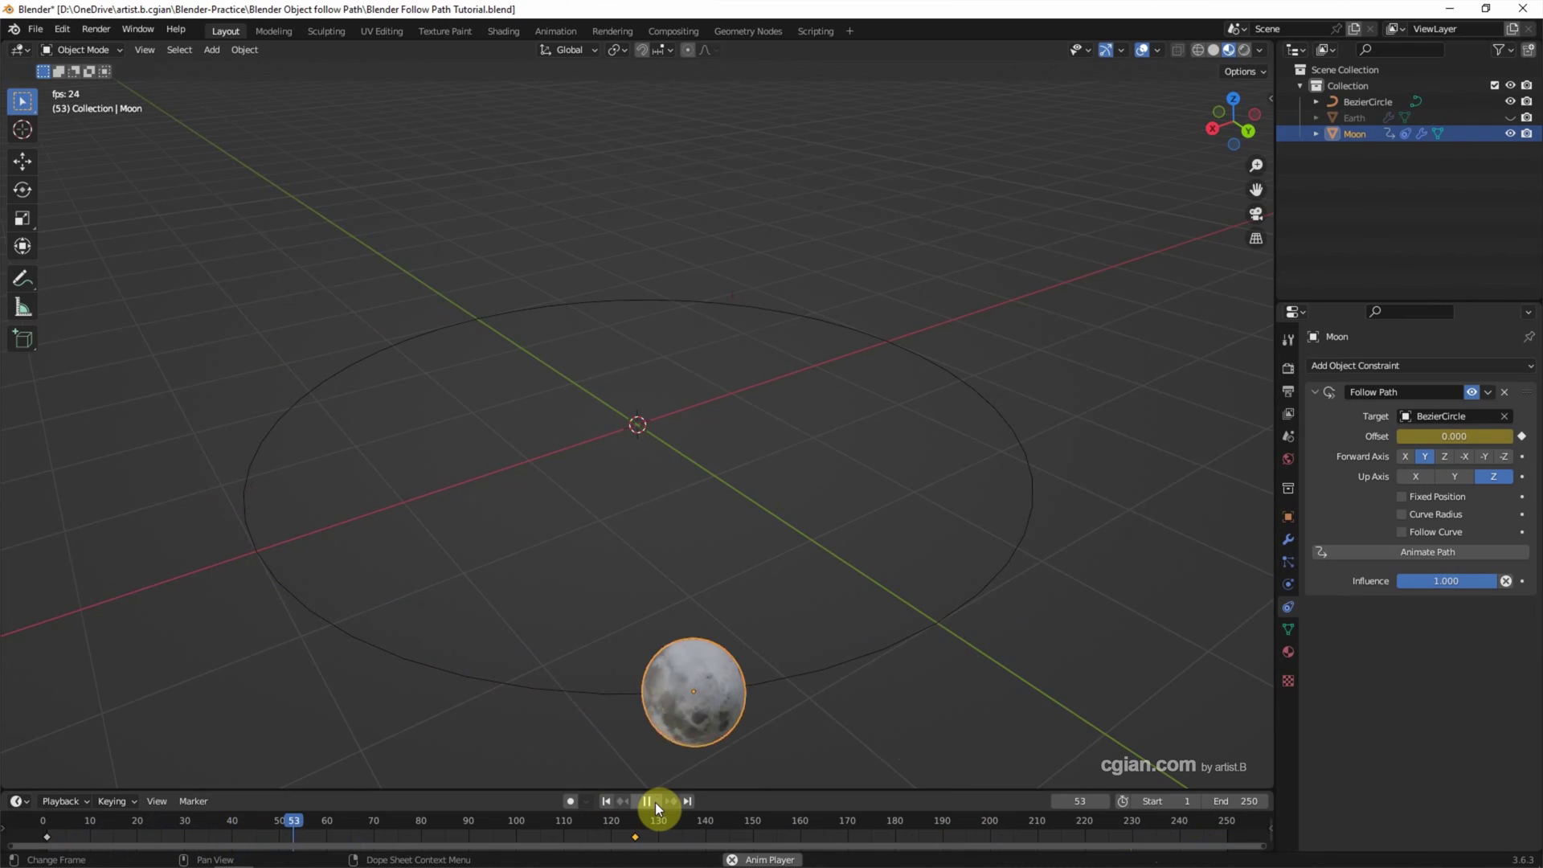
pyautogui.click(654, 802)
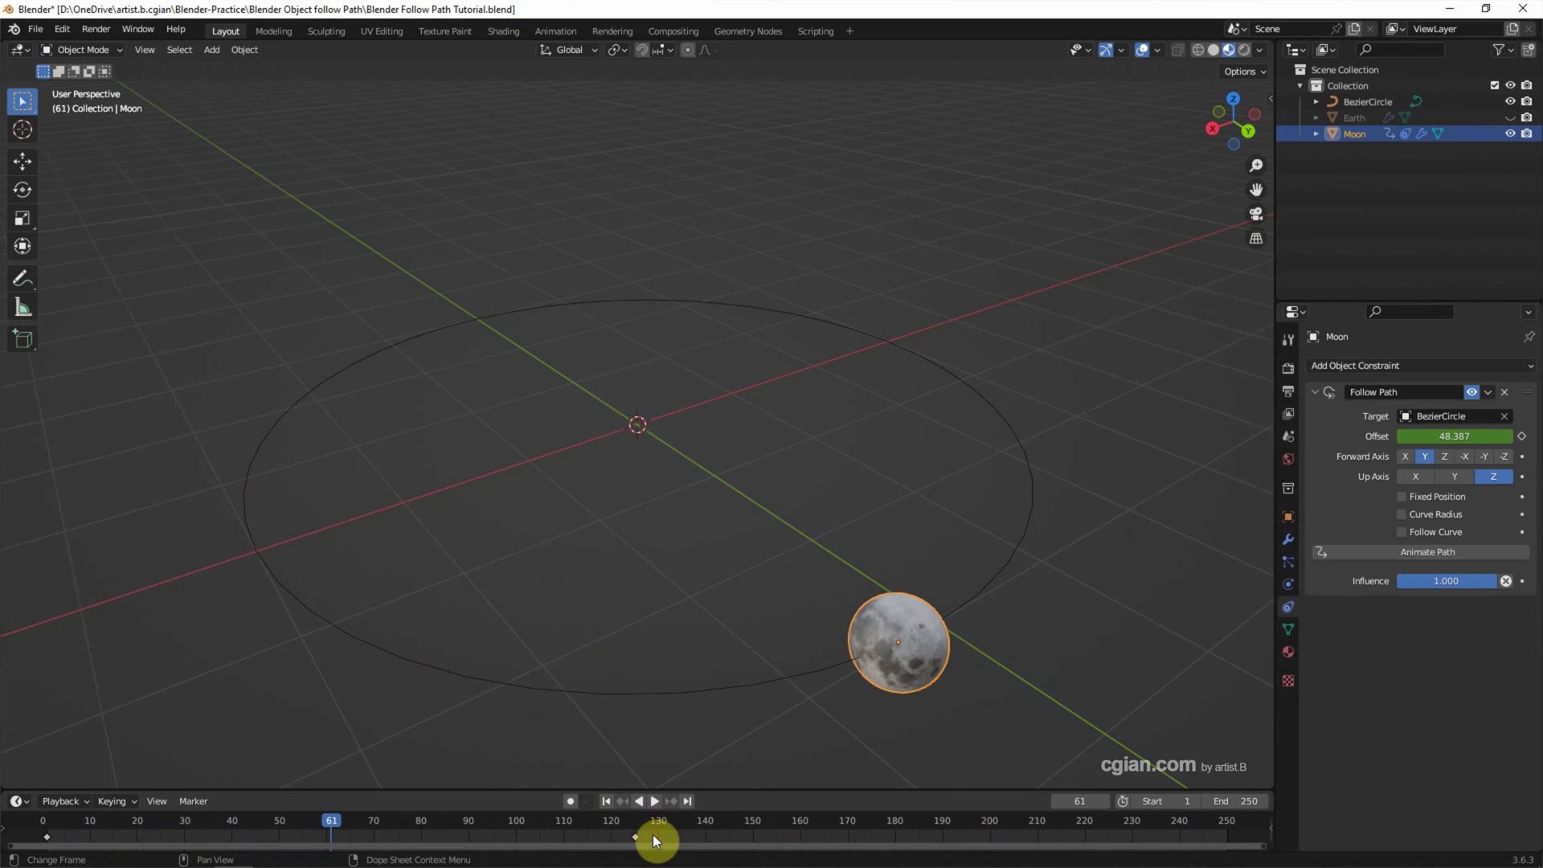
# Step: Move the Moon's last offset keyframe back to frame 250 and play the animation to compare the speed
pyautogui.moveTo(635, 840); pyautogui.dragTo(1230, 833)
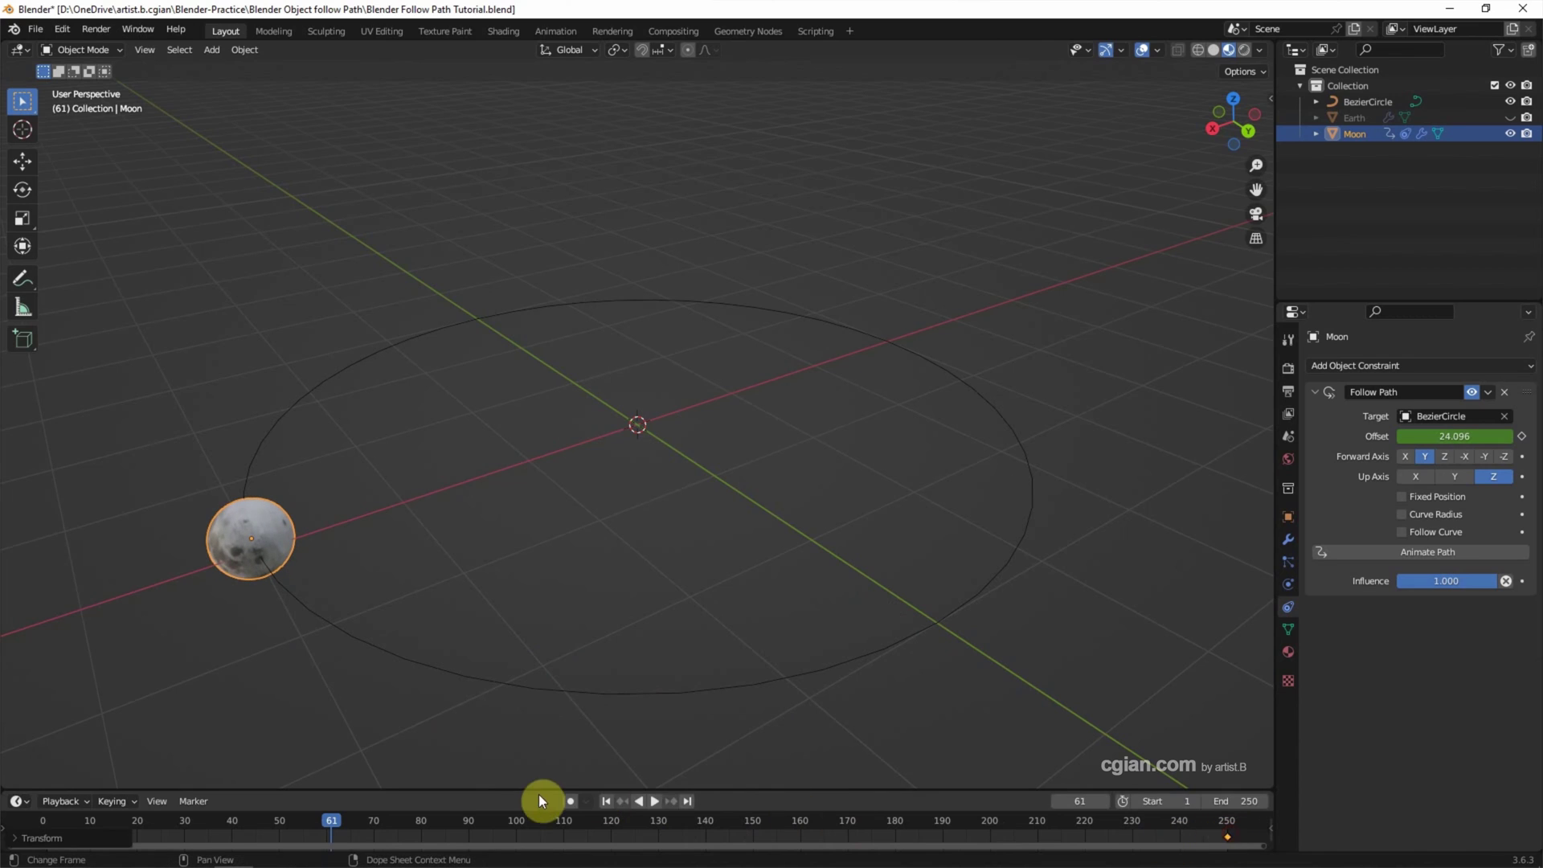
pyautogui.click(654, 800)
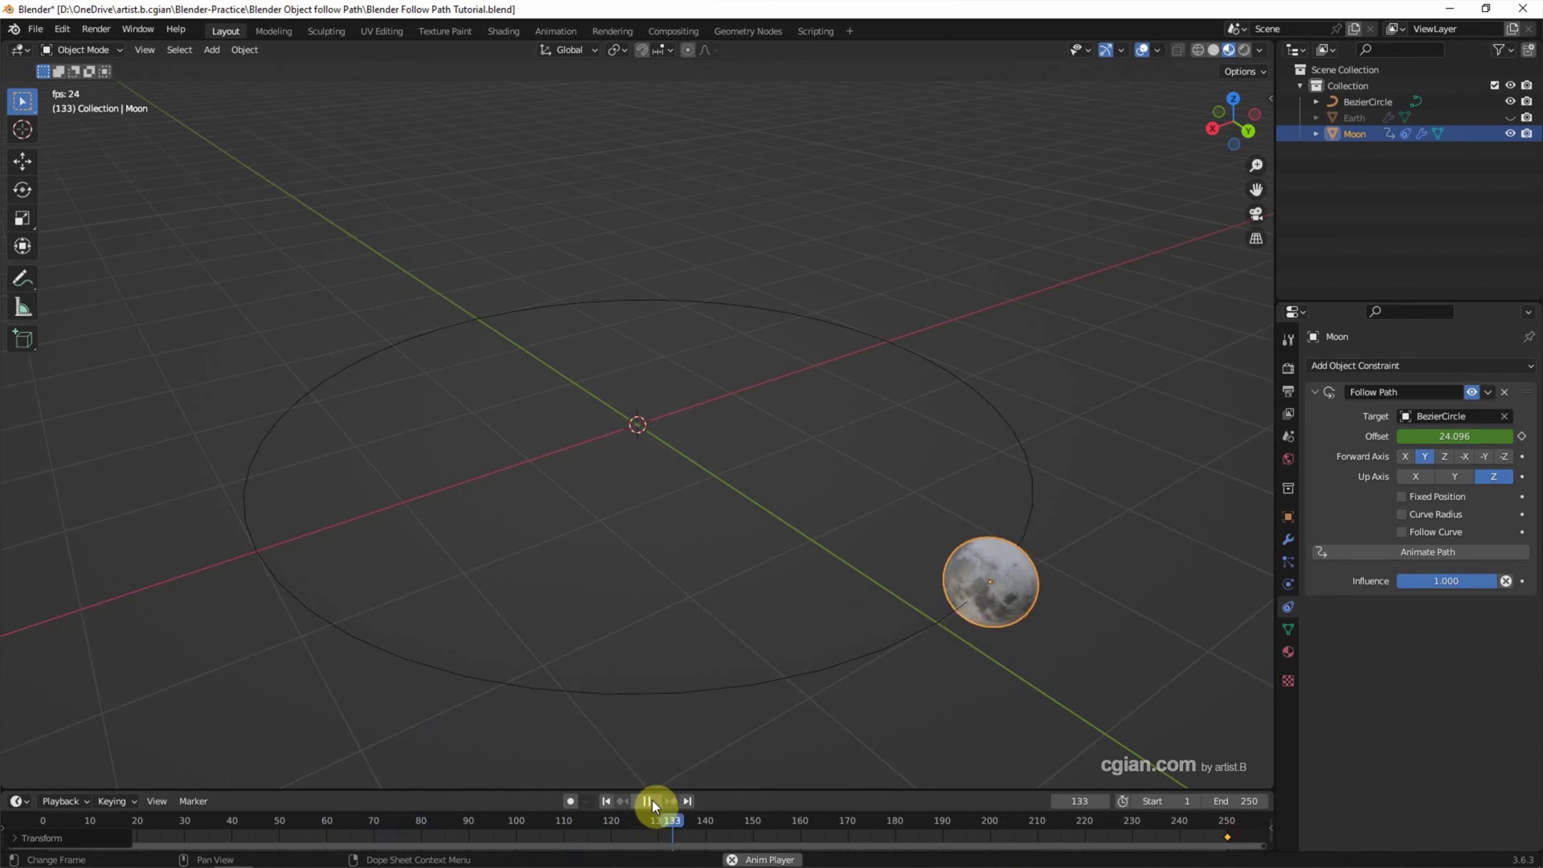
pyautogui.click(653, 800)
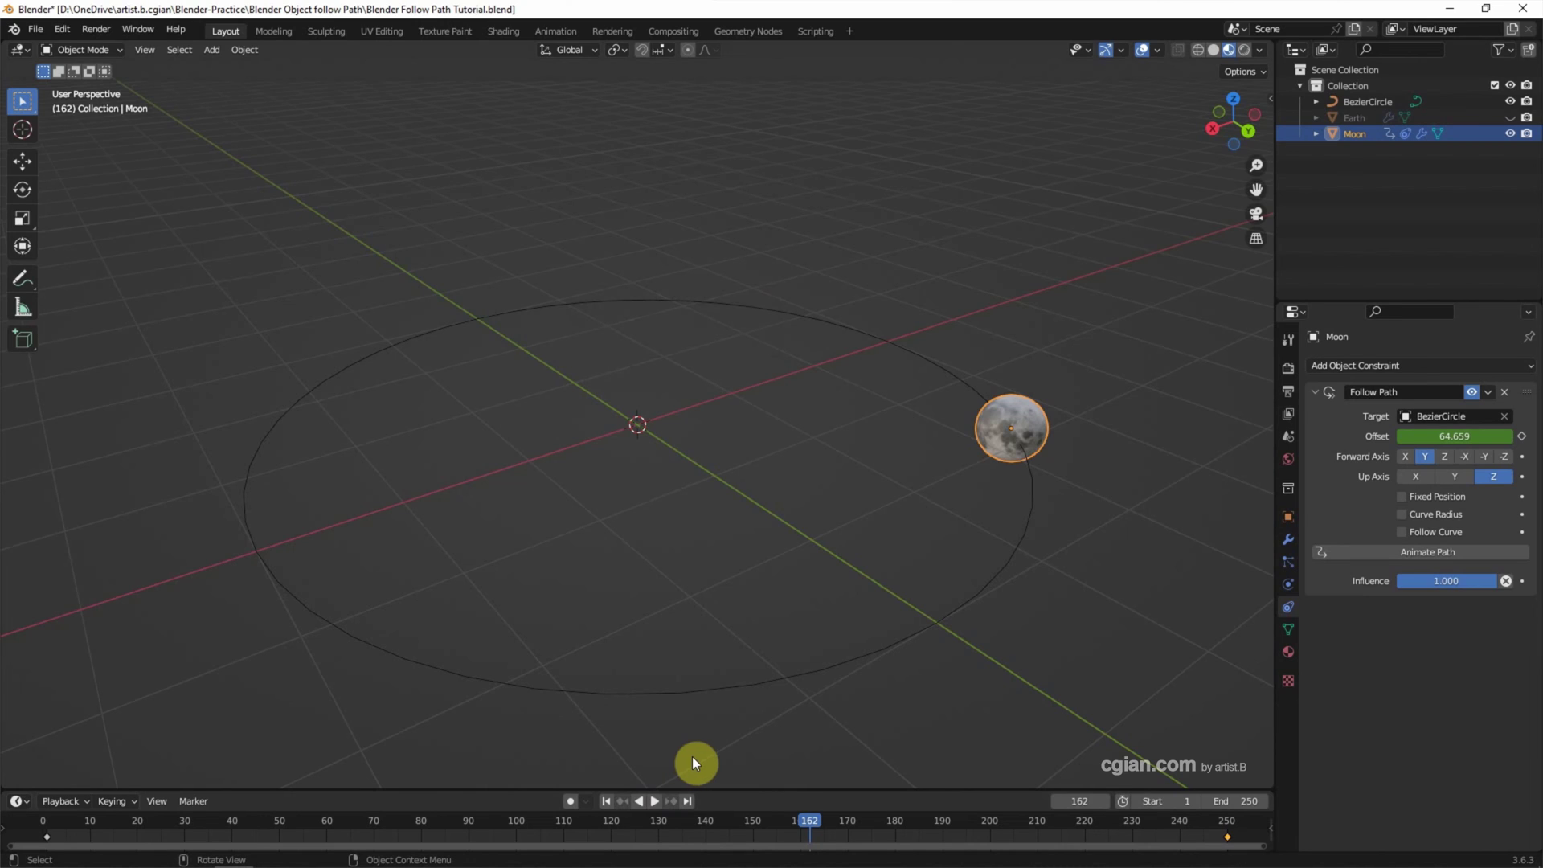
# Step: At the last frame, set the Moon's Follow Path offset to -100 and replace its keyframe
pyautogui.click(687, 801)
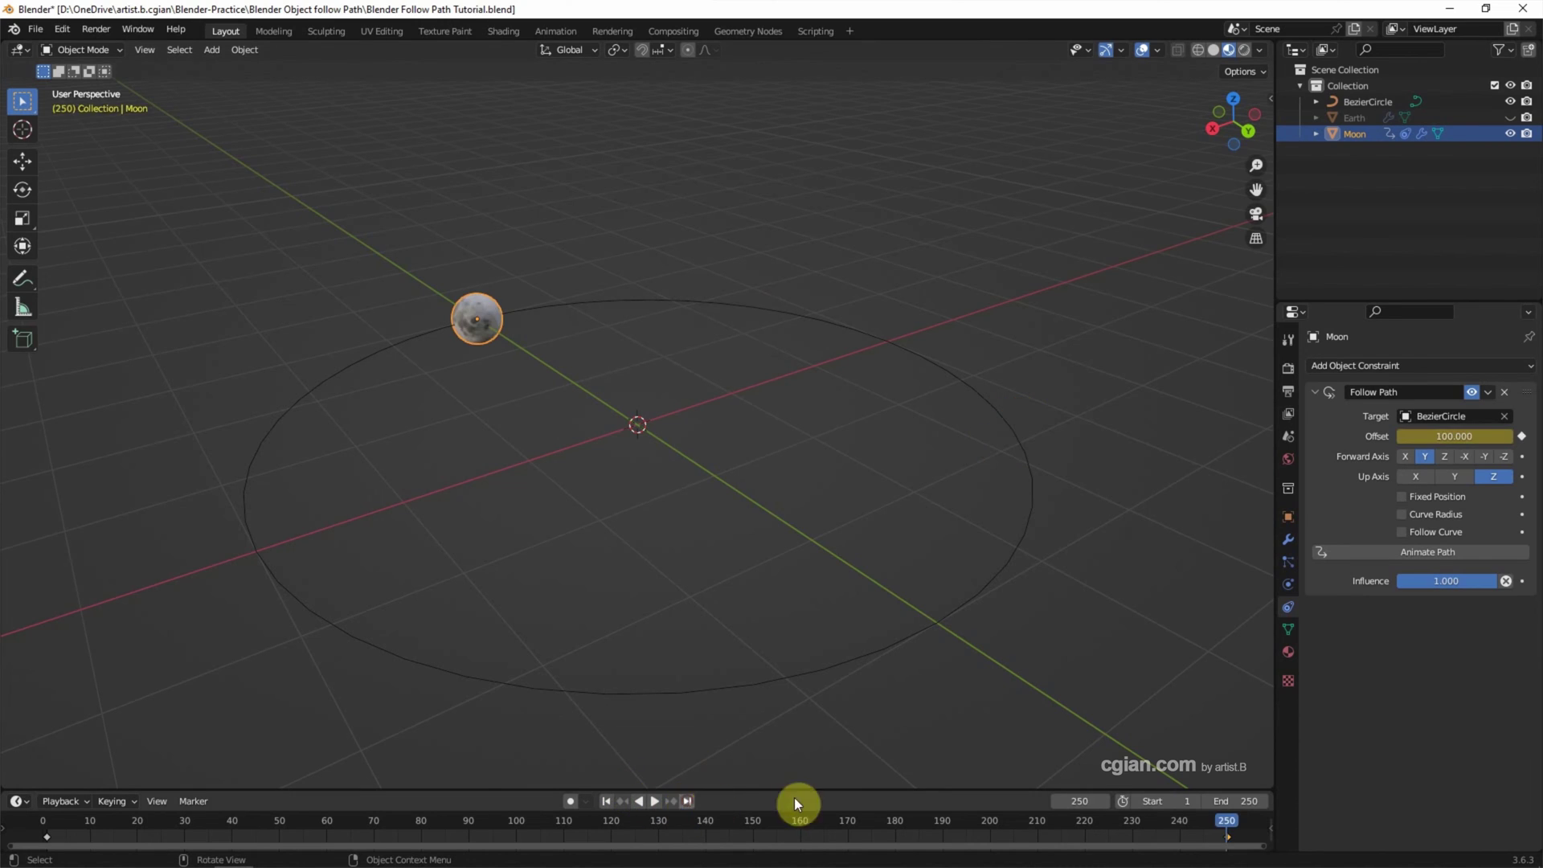
pyautogui.click(1413, 436)
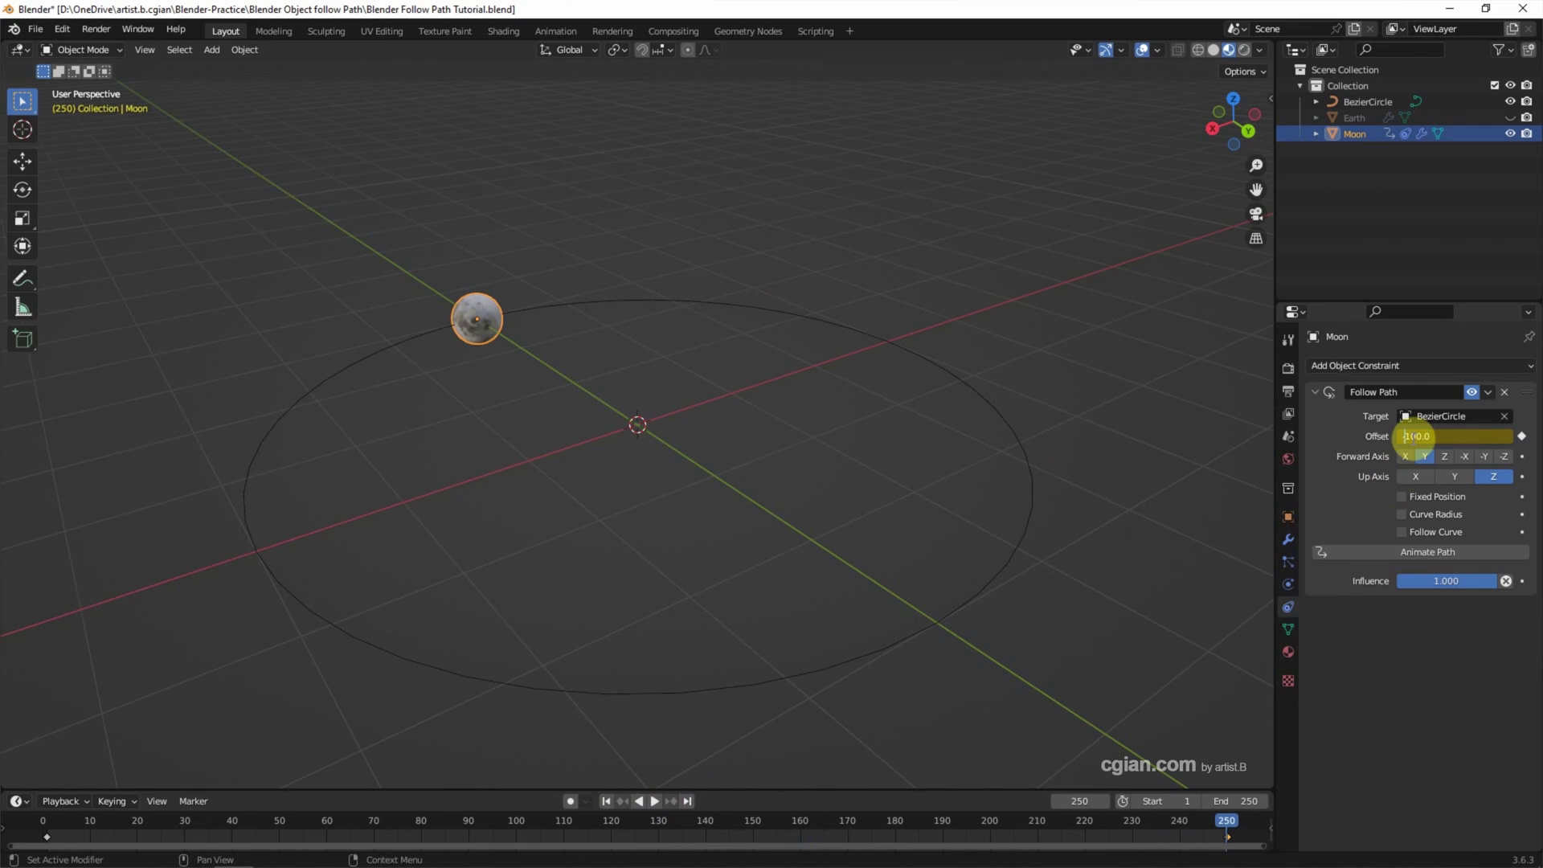
pyautogui.press('Return')
pyautogui.rightClick(1420, 436)
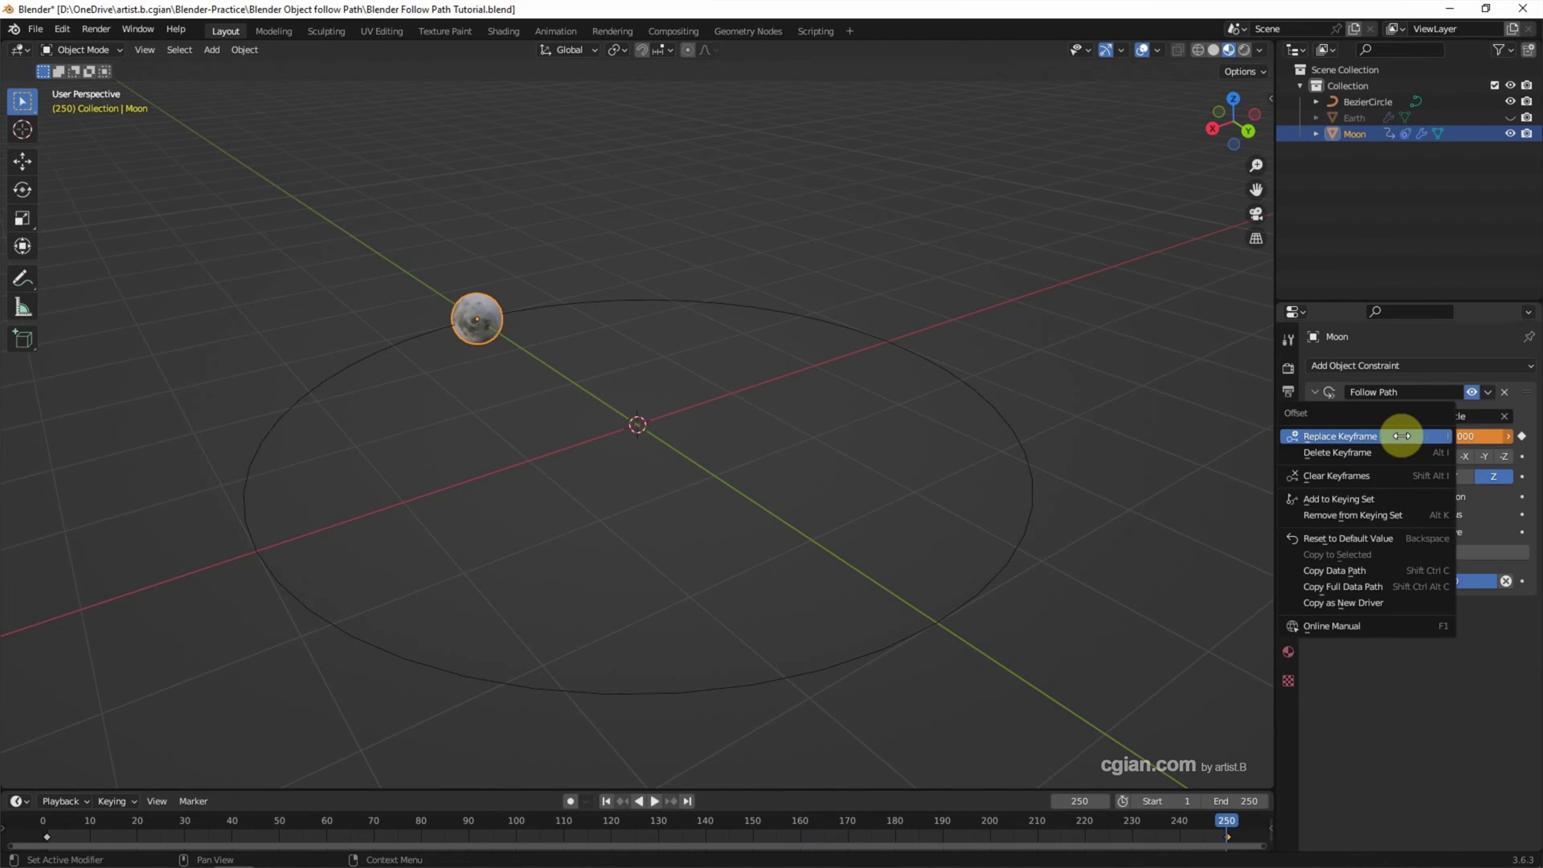
pyautogui.click(1404, 437)
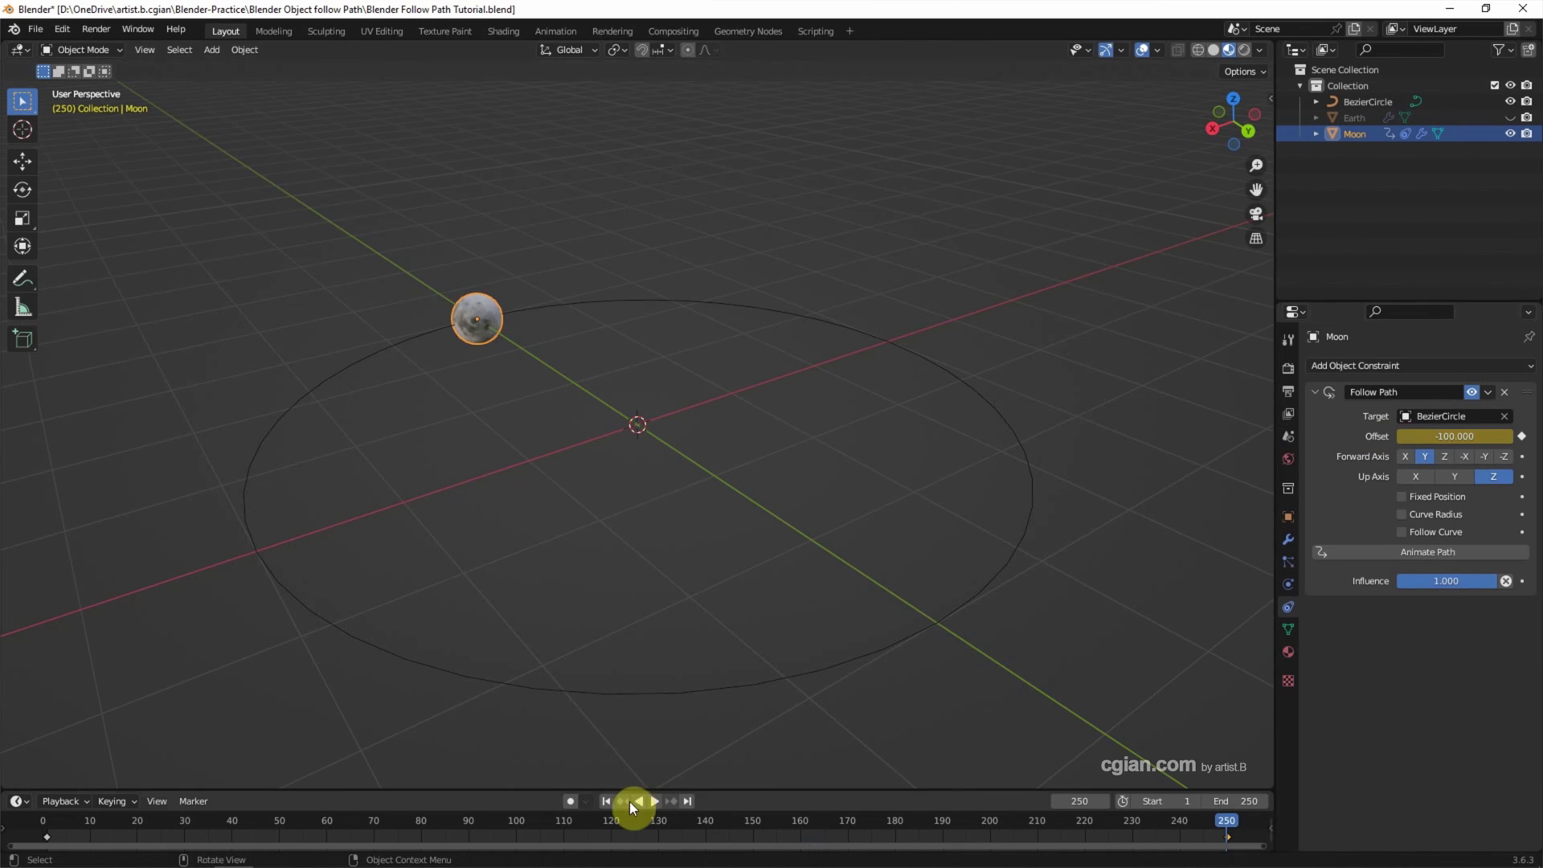
# Step: Play the animation from the first frame to check the Moon's direction of travel, stop playback and return to the first frame
pyautogui.click(605, 802)
pyautogui.click(653, 801)
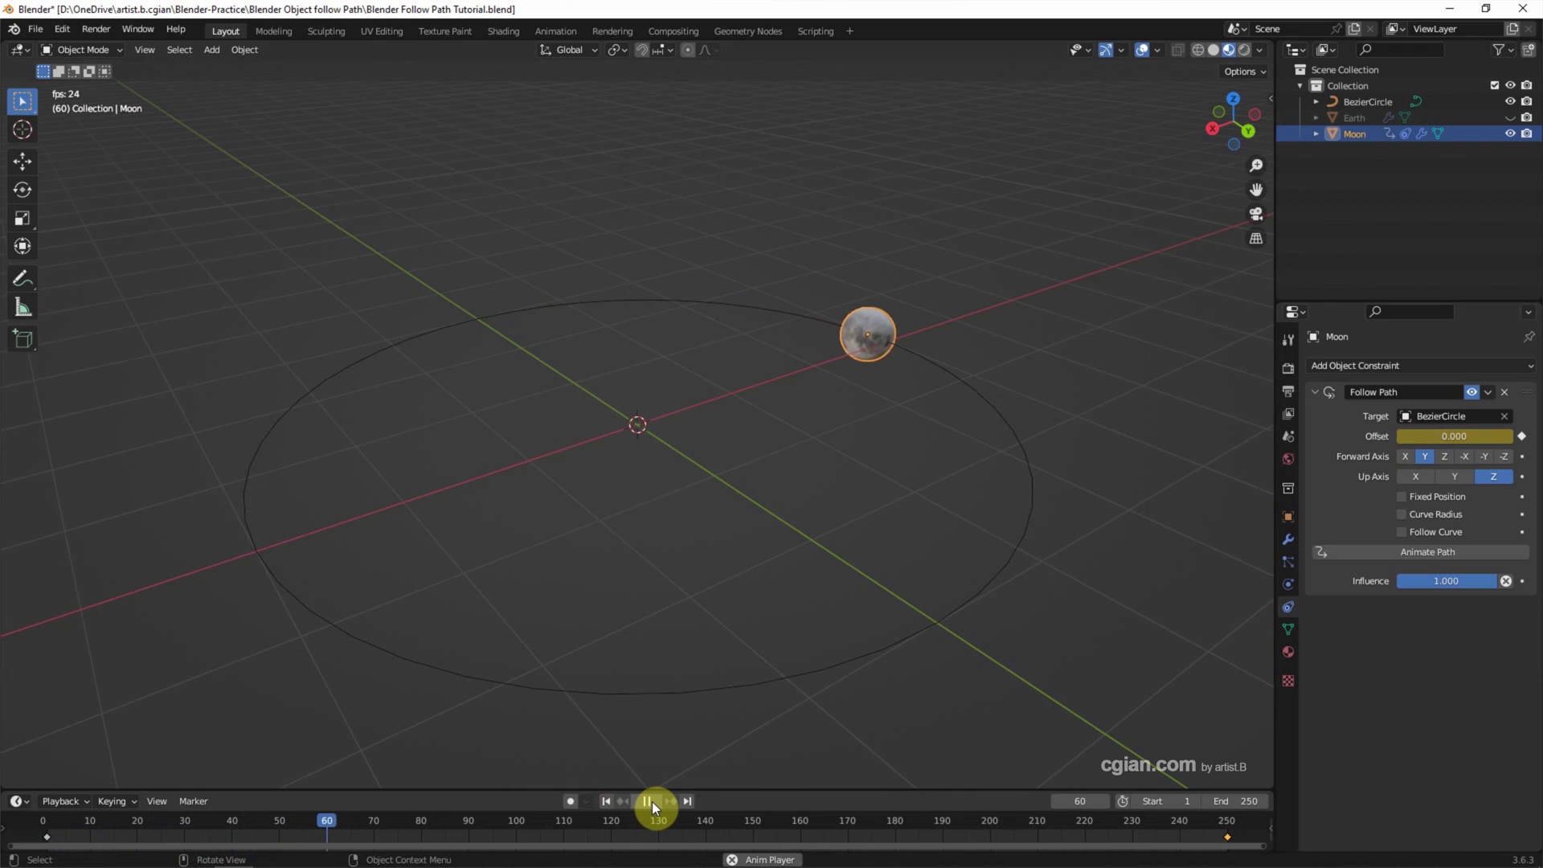
pyautogui.click(653, 802)
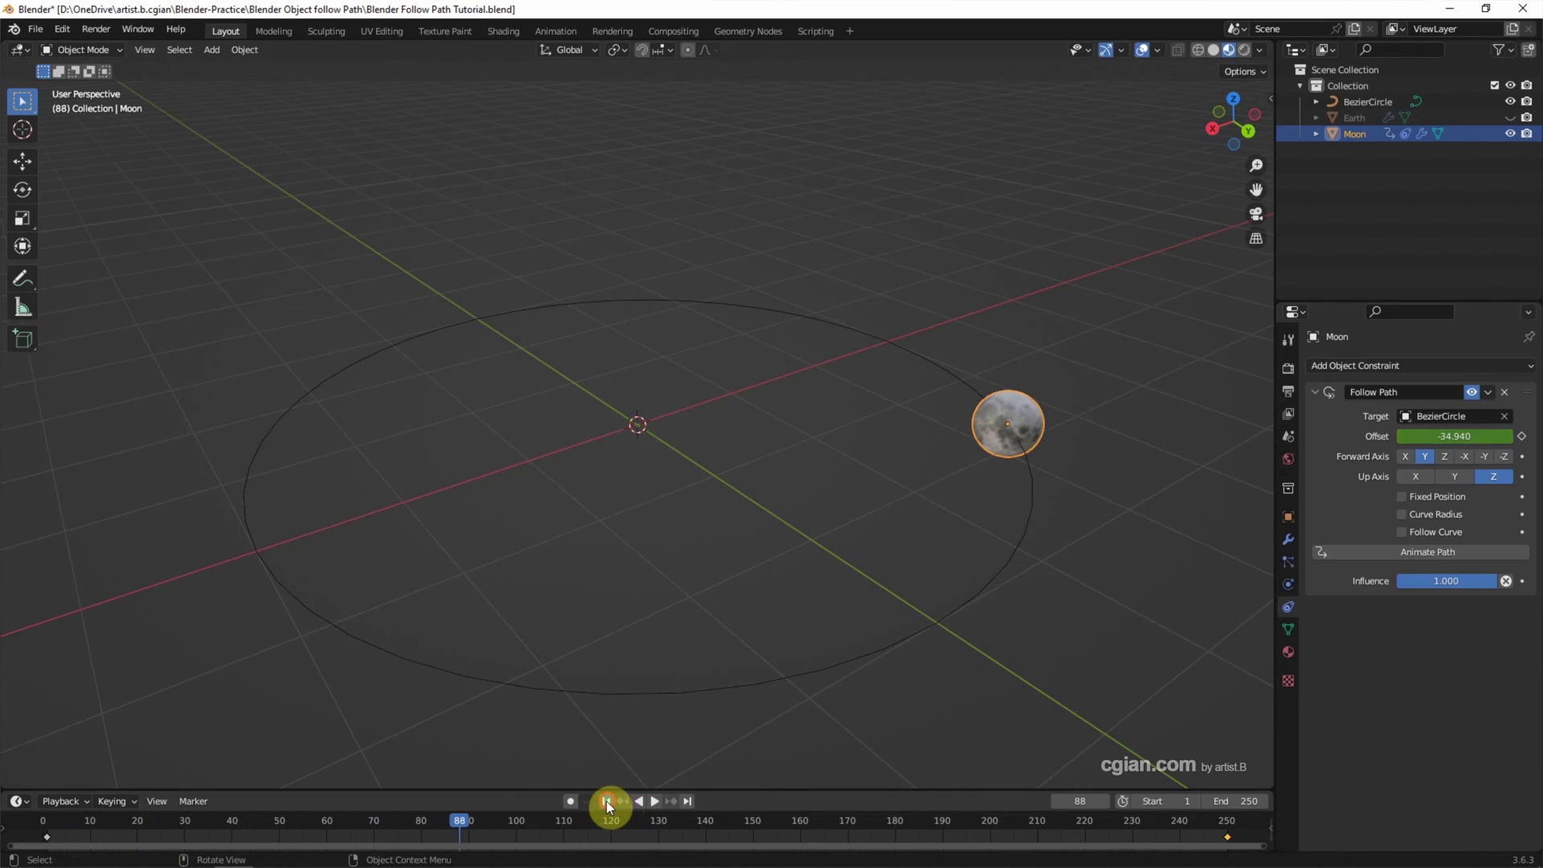
pyautogui.click(608, 802)
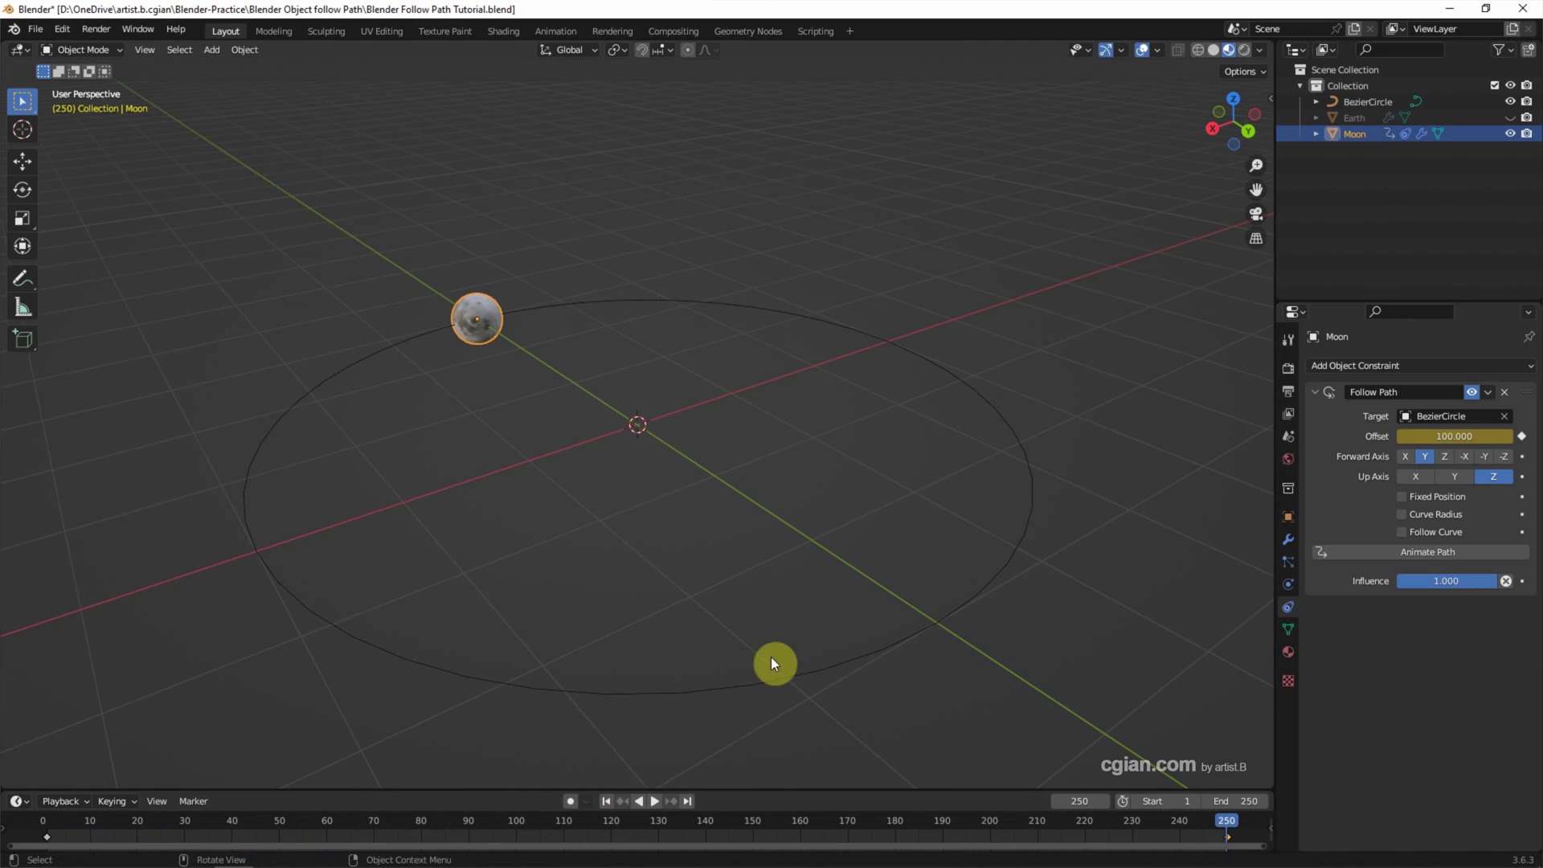
# Step: Enable Follow Curve in the Moon's Follow Path constraint, scrubbing the timeline before and after to compare the Moon's orientation
pyautogui.moveTo(1223, 820); pyautogui.dragTo(538, 847)
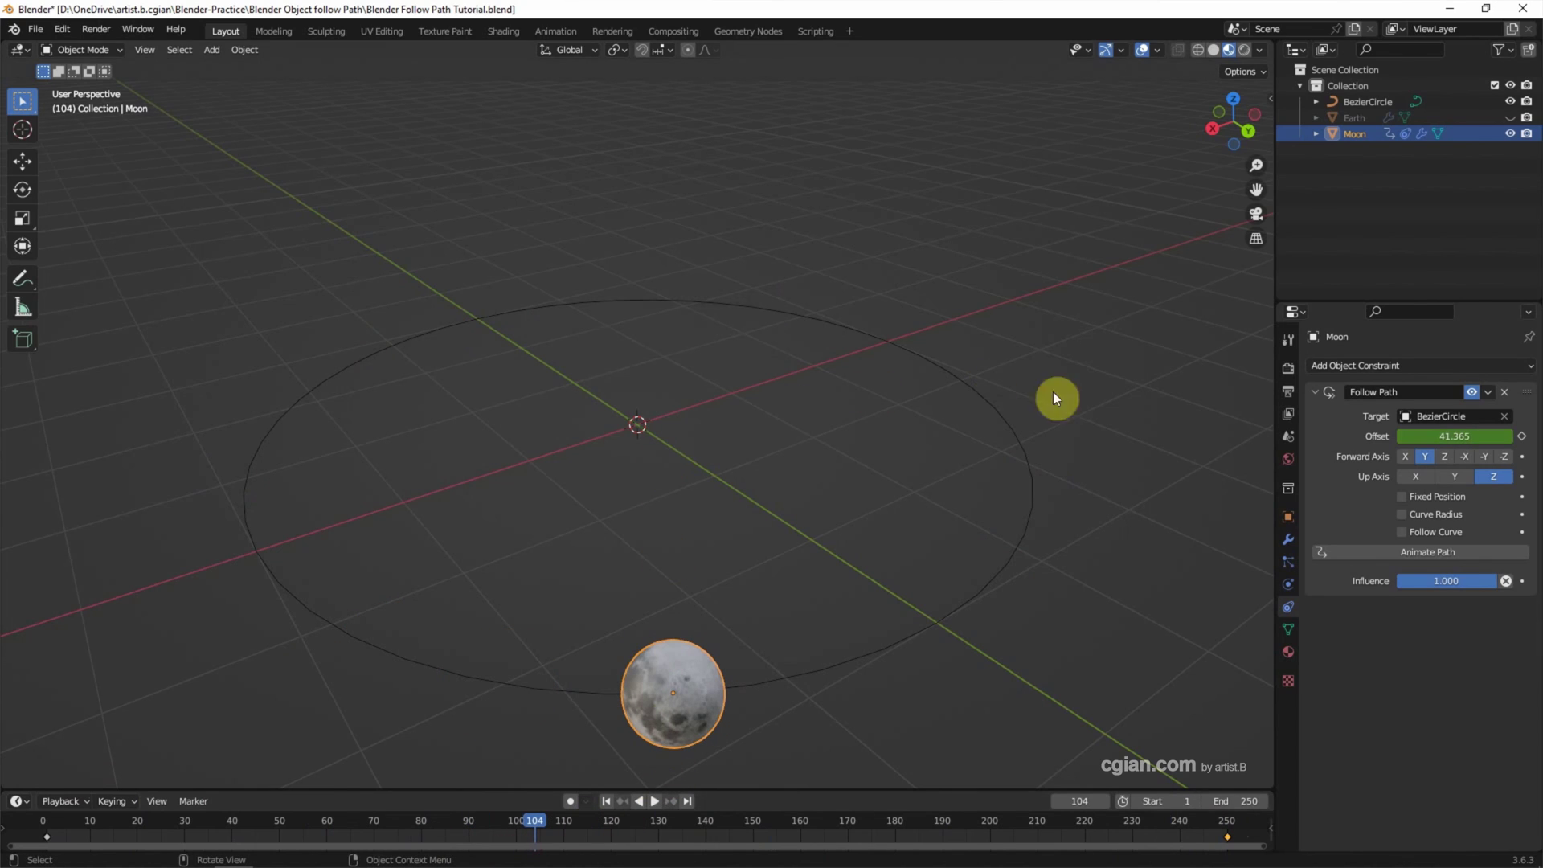
pyautogui.click(1399, 532)
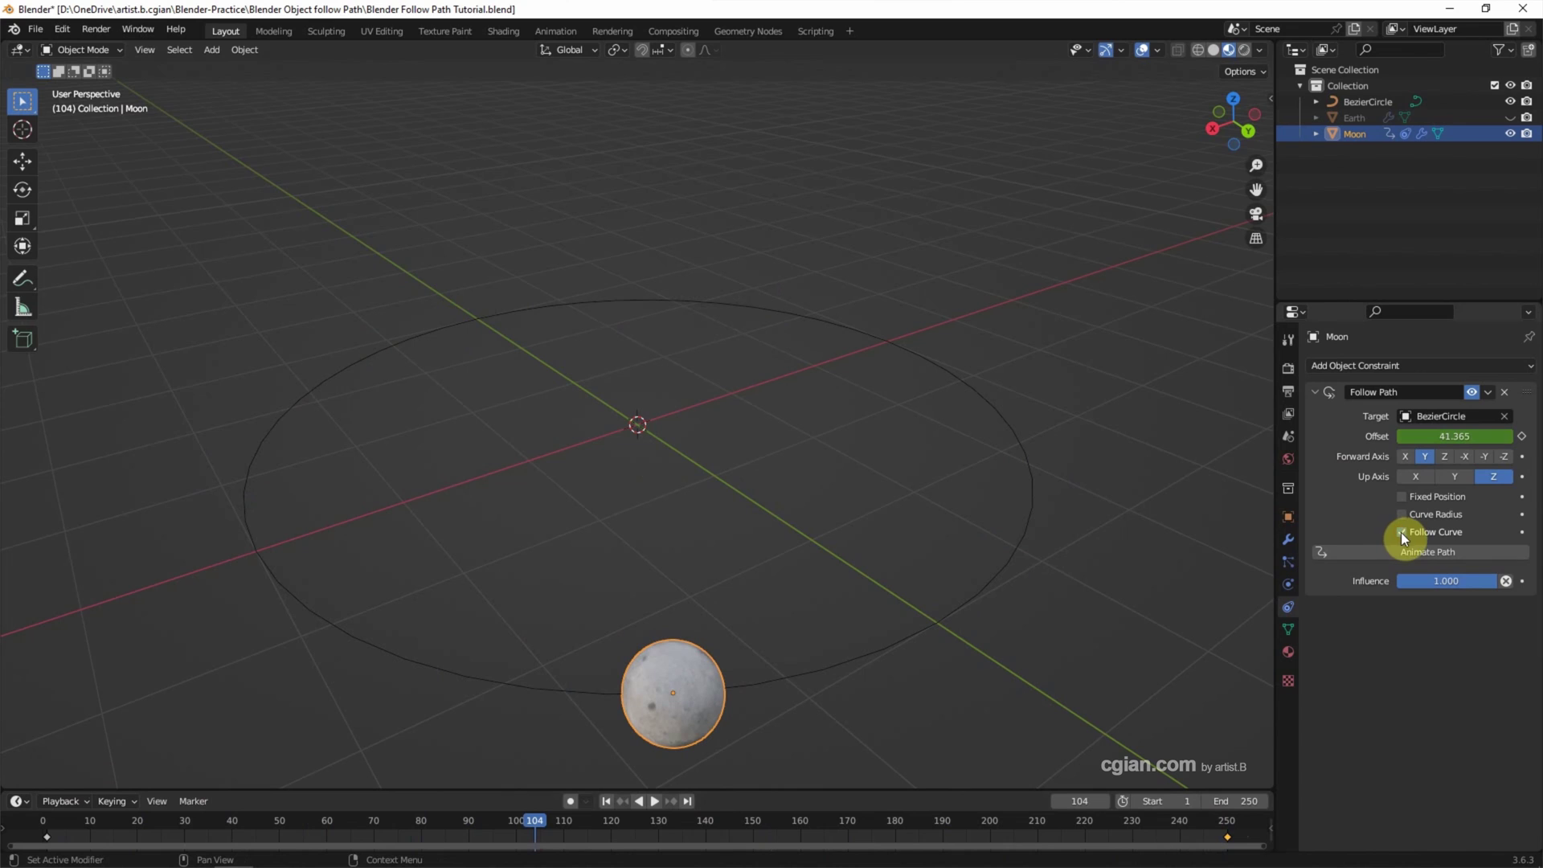
pyautogui.moveTo(533, 828); pyautogui.dragTo(861, 860)
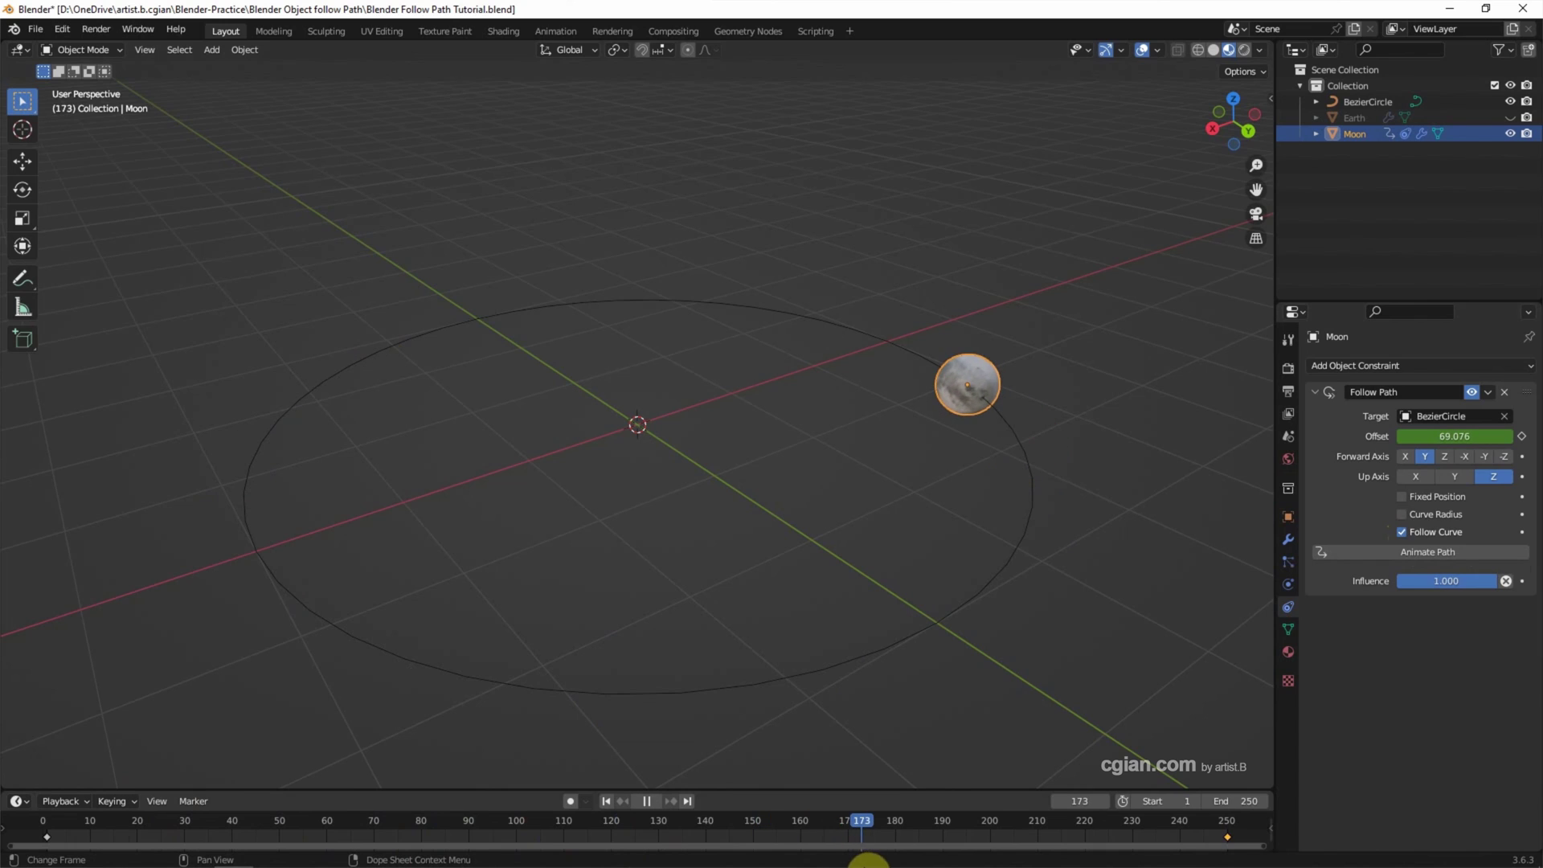
# Step: Scale the Bezier circle to about 0.938 along X and rotate it about 6.4° around the X axis
pyautogui.click(828, 675)
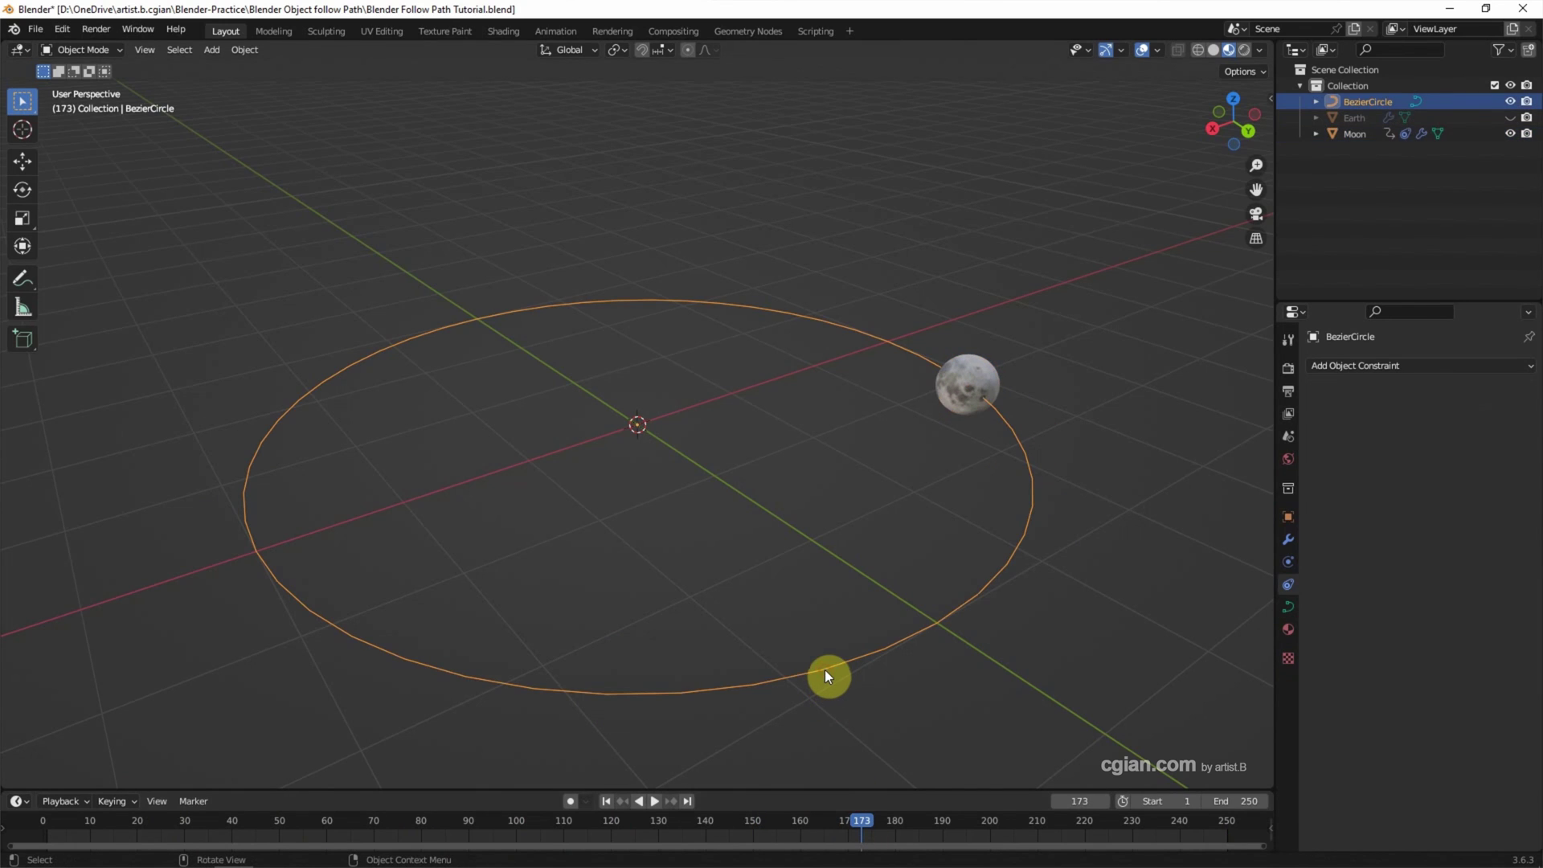
pyautogui.click(23, 218)
pyautogui.moveTo(579, 446); pyautogui.dragTo(584, 442)
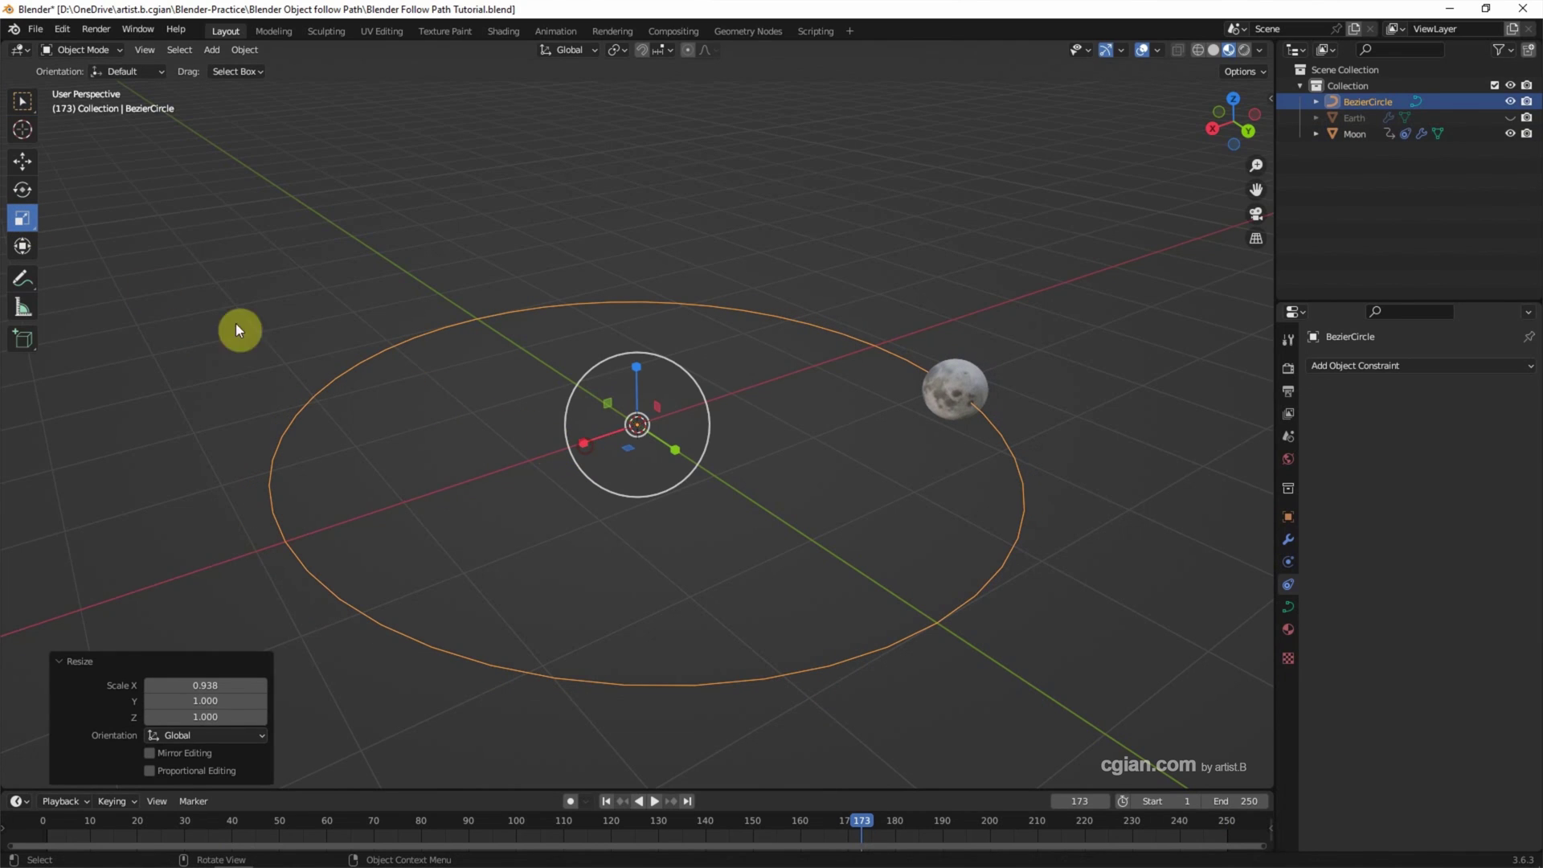
pyautogui.click(22, 190)
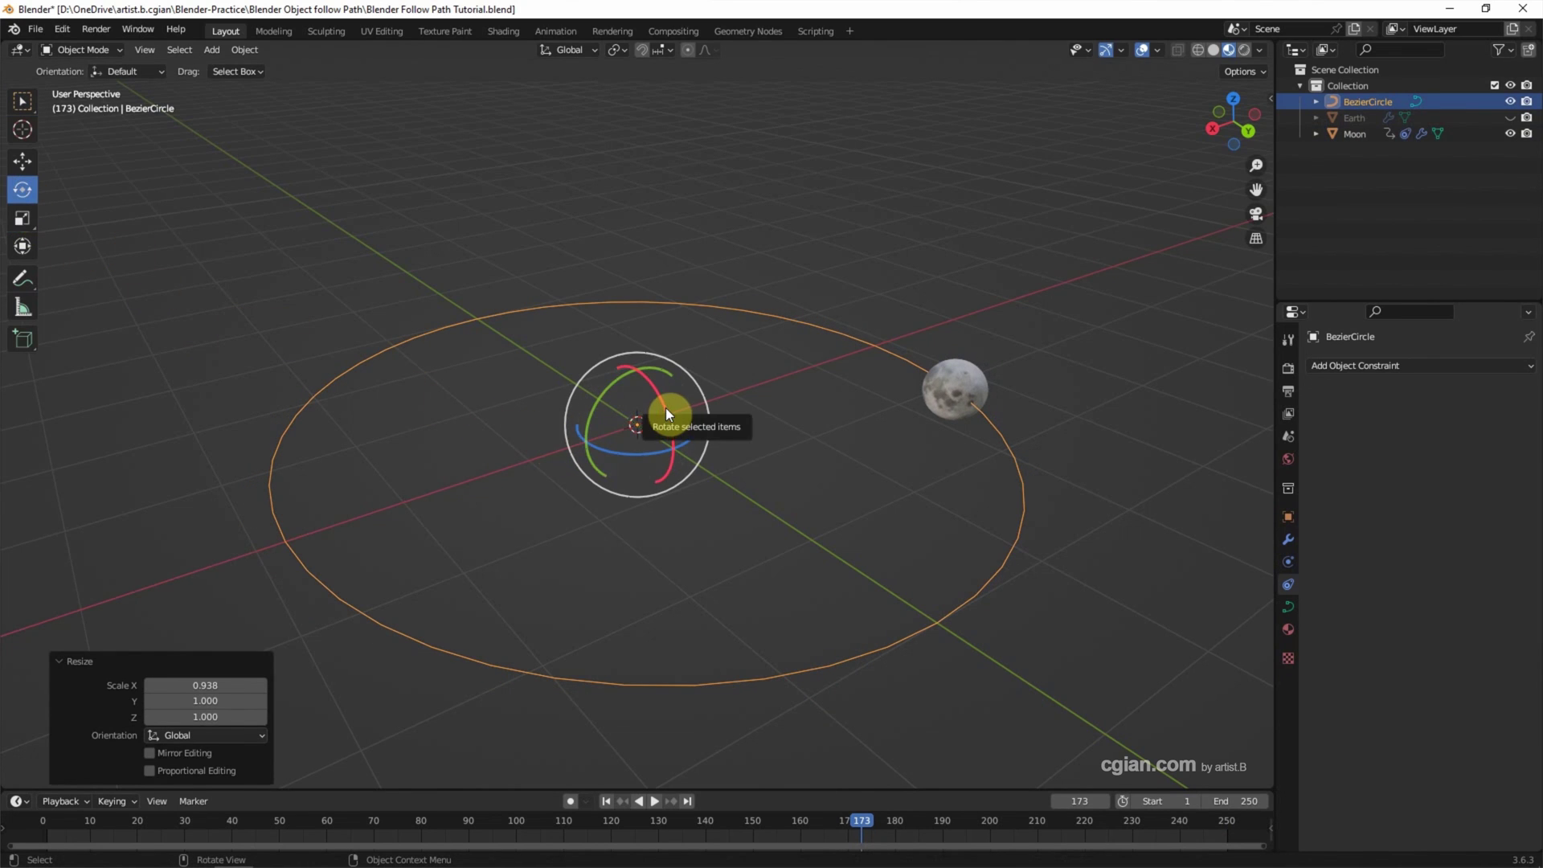
pyautogui.moveTo(665, 407); pyautogui.dragTo(668, 405)
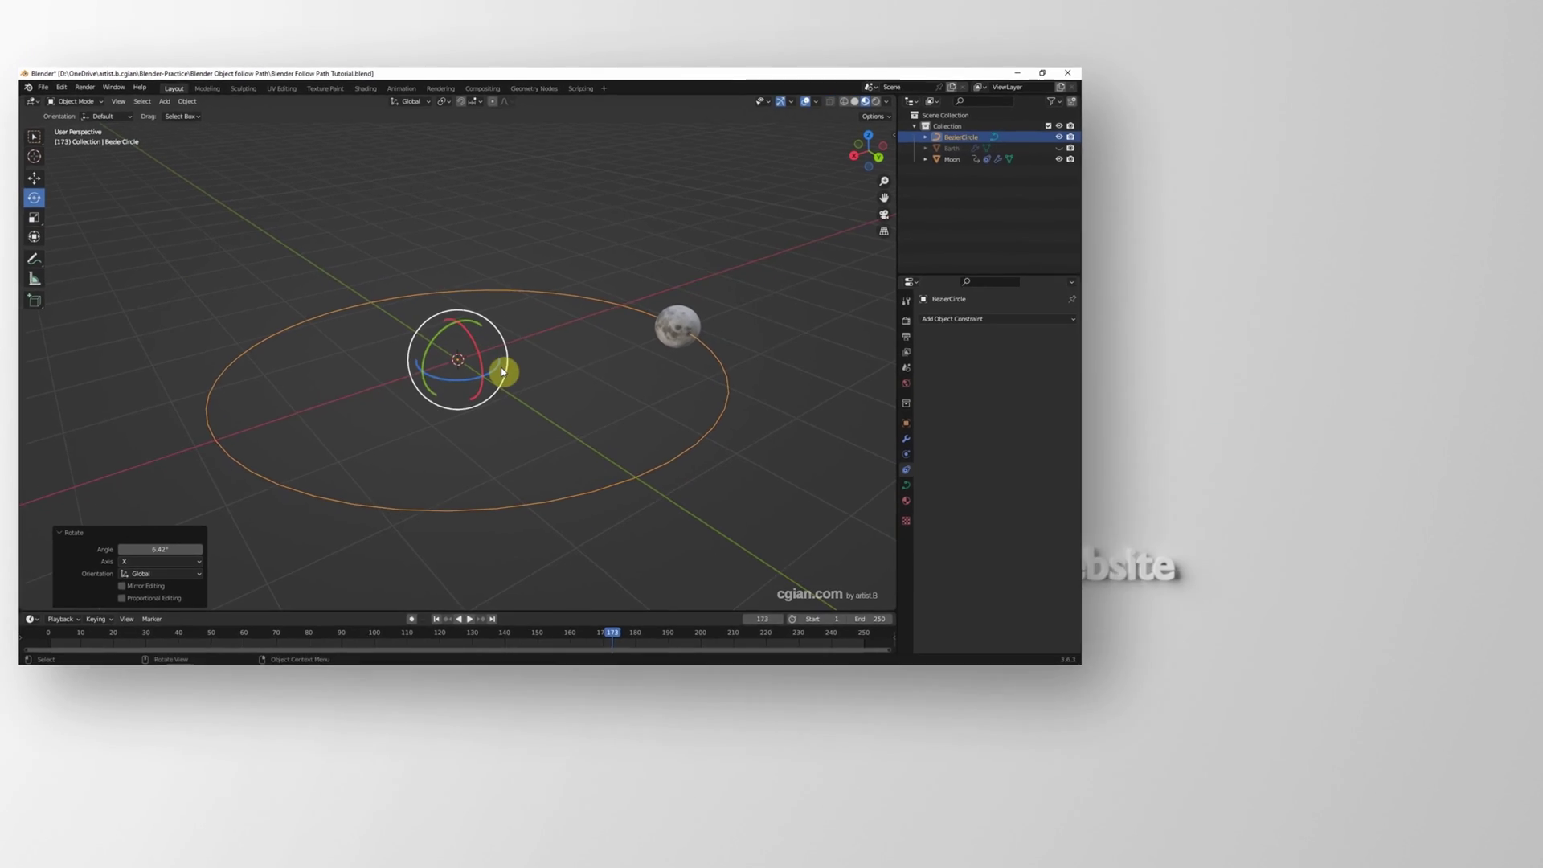